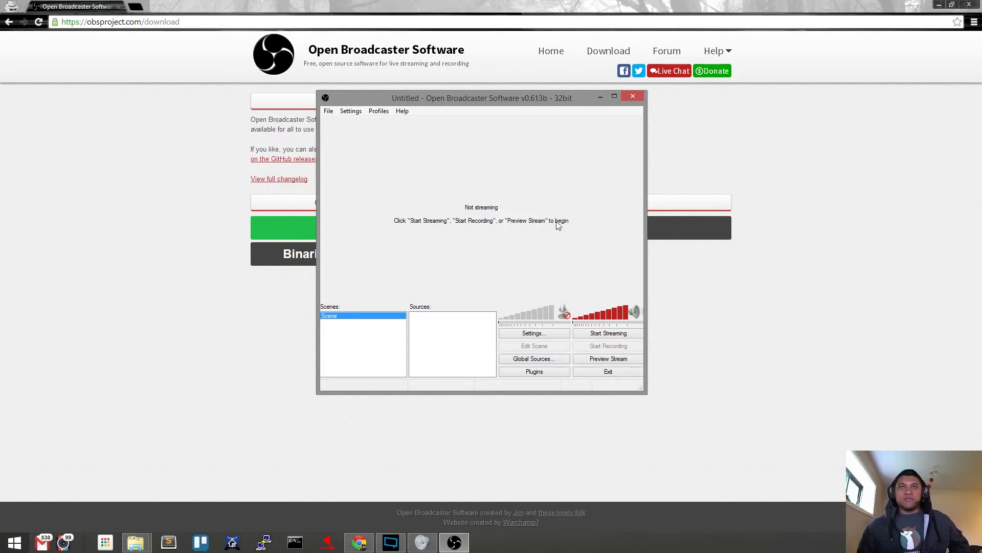
Step: Set the broadcast mode to File Output Only in the broadcast settings
left_click(352, 113)
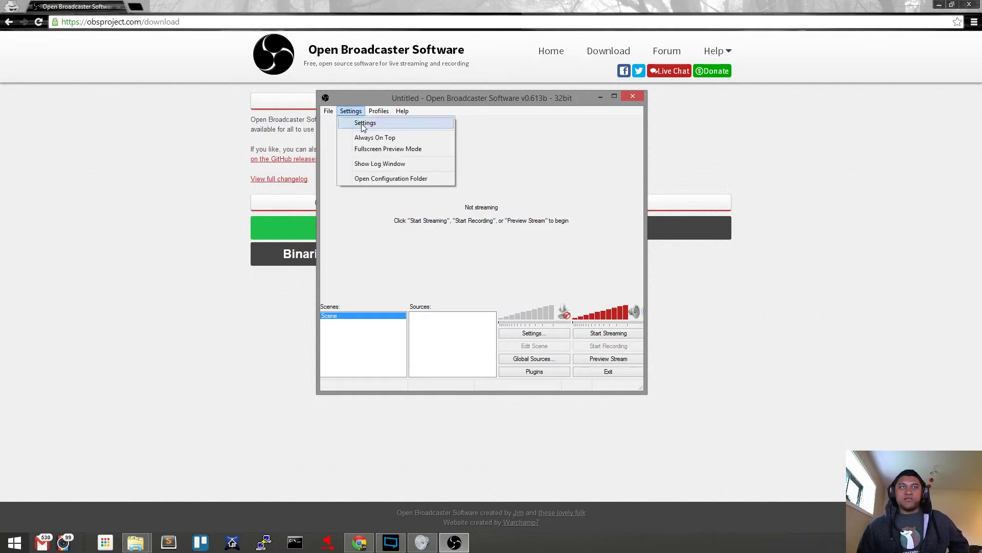
left_click(365, 124)
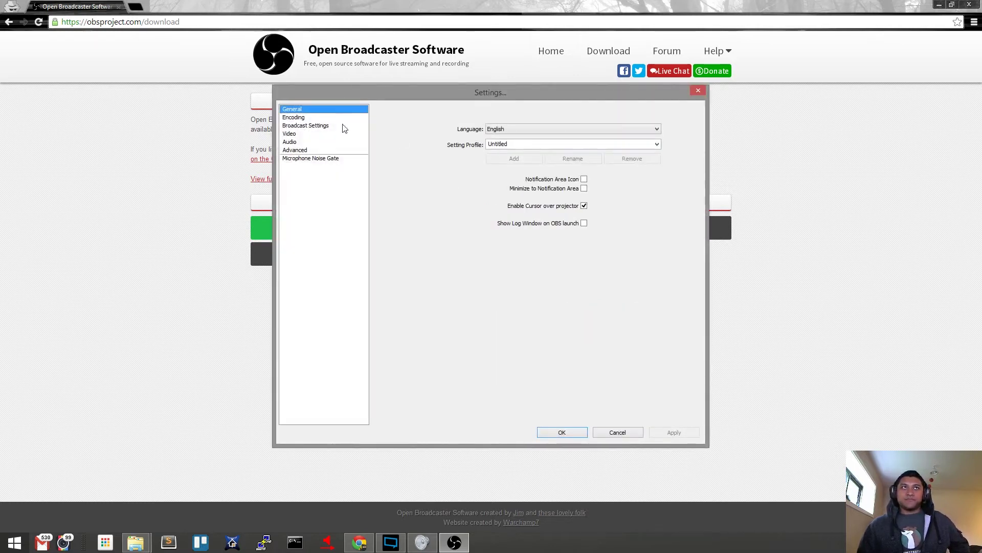
left_click(310, 129)
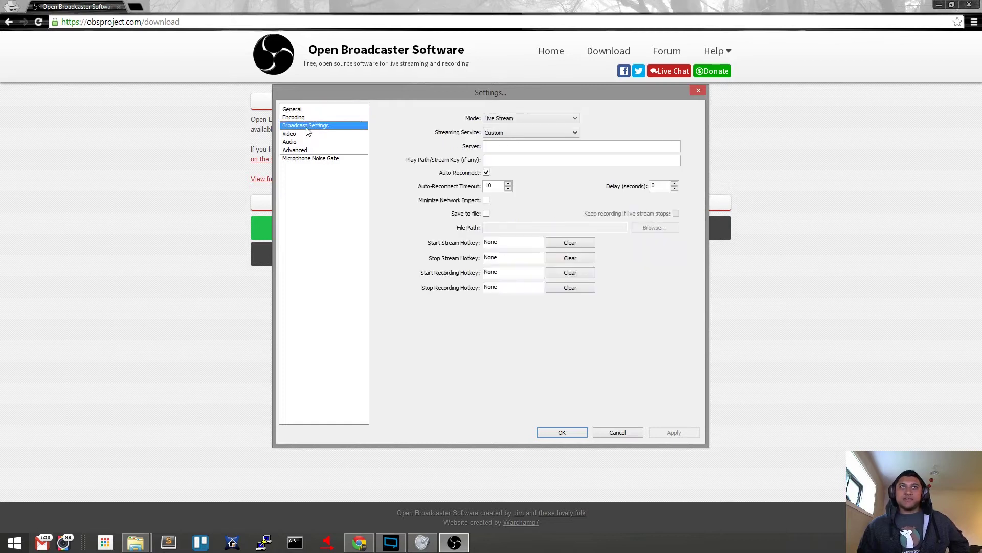
left_click(515, 121)
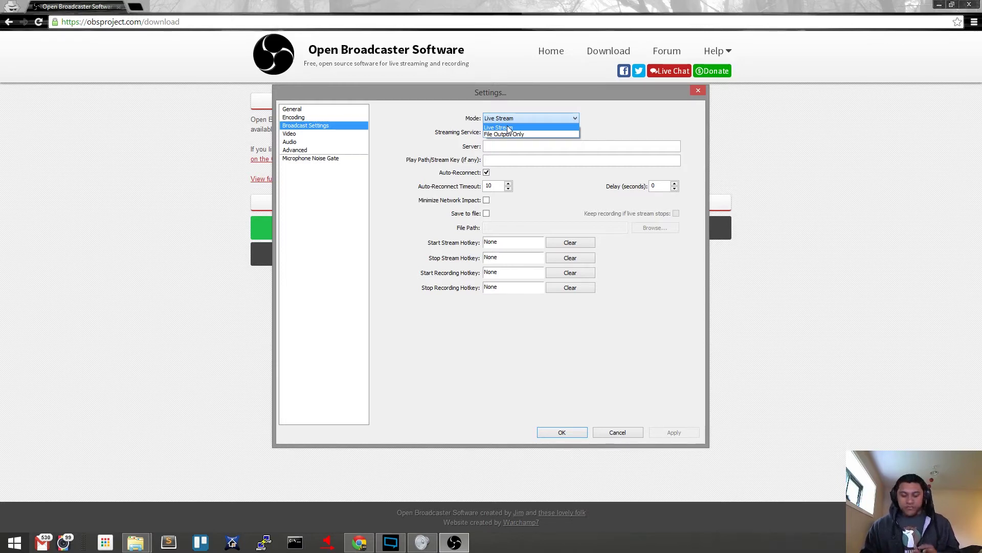
left_click(560, 134)
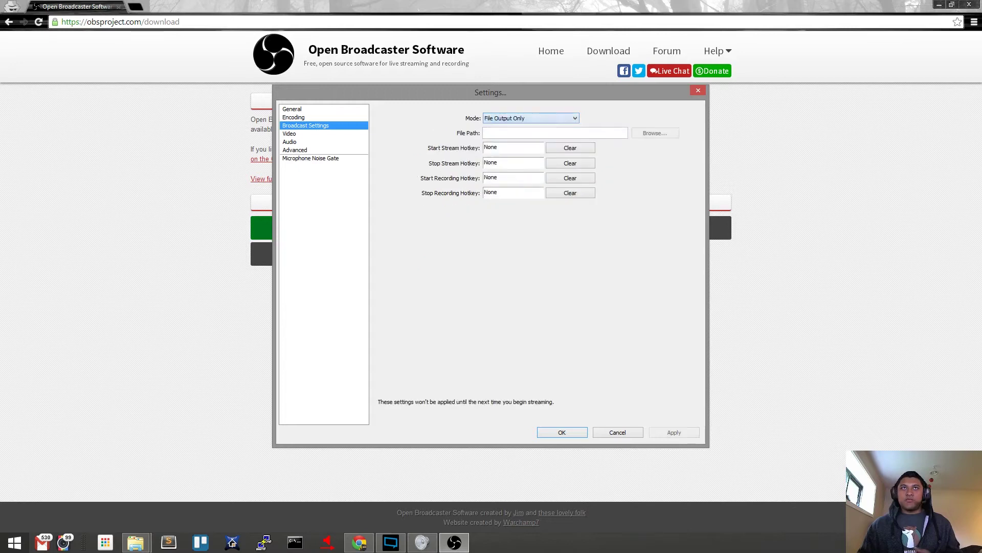
Step: Set the recording's output file path to an MP4 file named video-file in the Documents folder
left_click(649, 135)
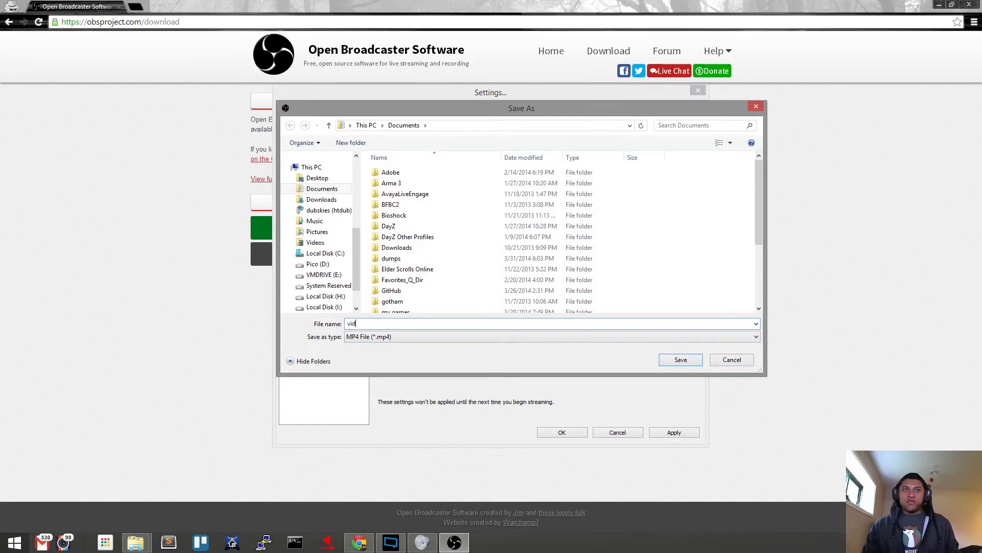
type("video-file")
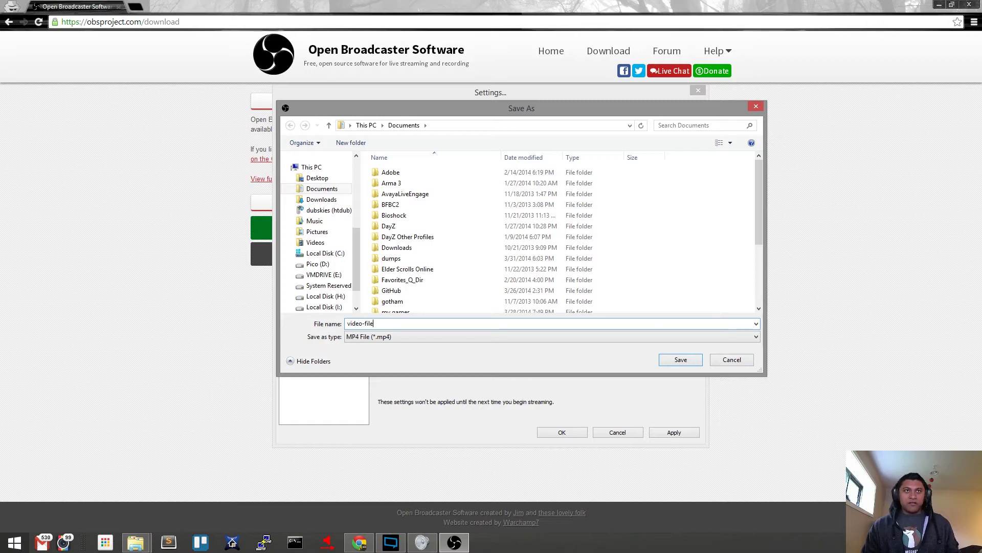
key("Return")
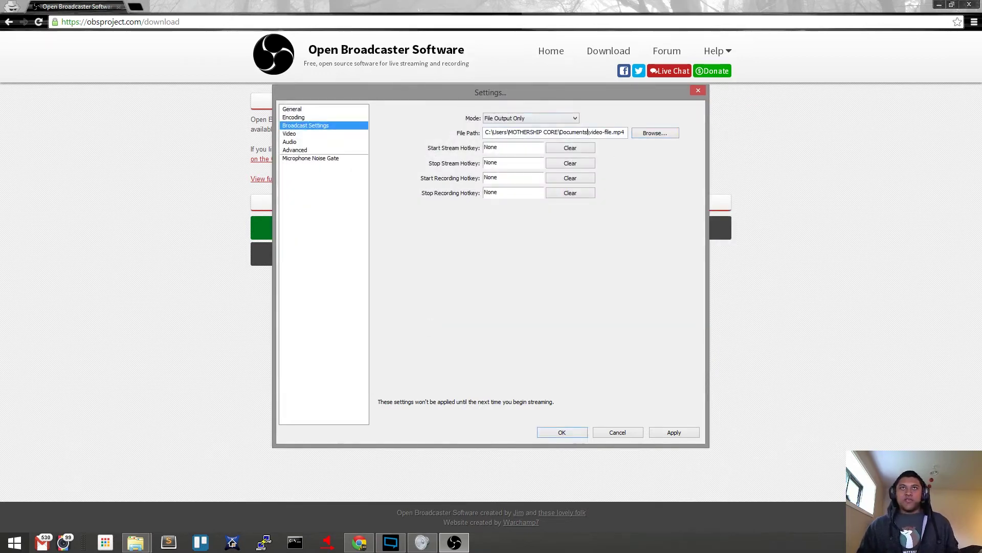
Step: Remove the file name from the output path so that it ends at the Documents folder, and apply the change
mouse_move(589, 132)
left_mouse_down()
mouse_move(626, 132)
mouse_move(590, 132)
left_mouse_up()
left_click(616, 133)
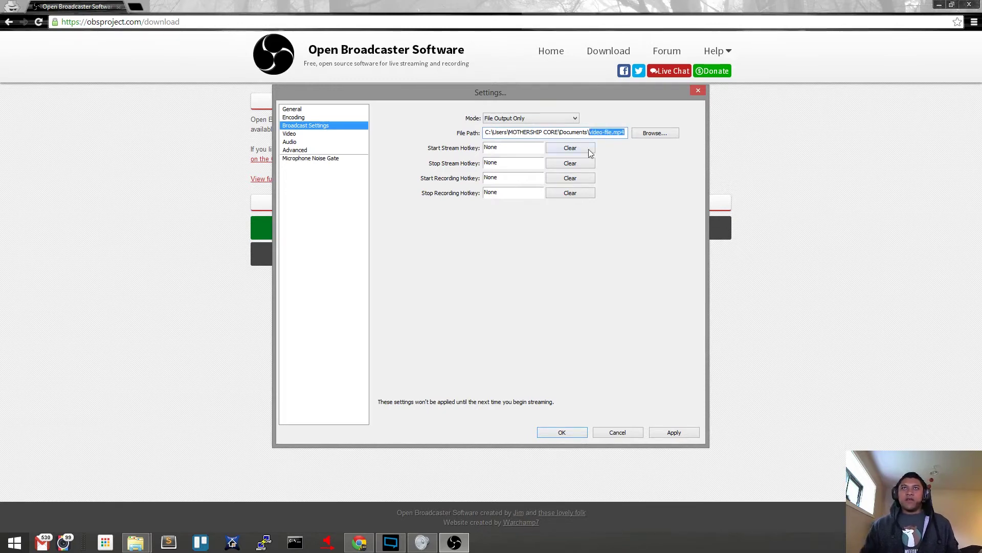
key("BackSpace")
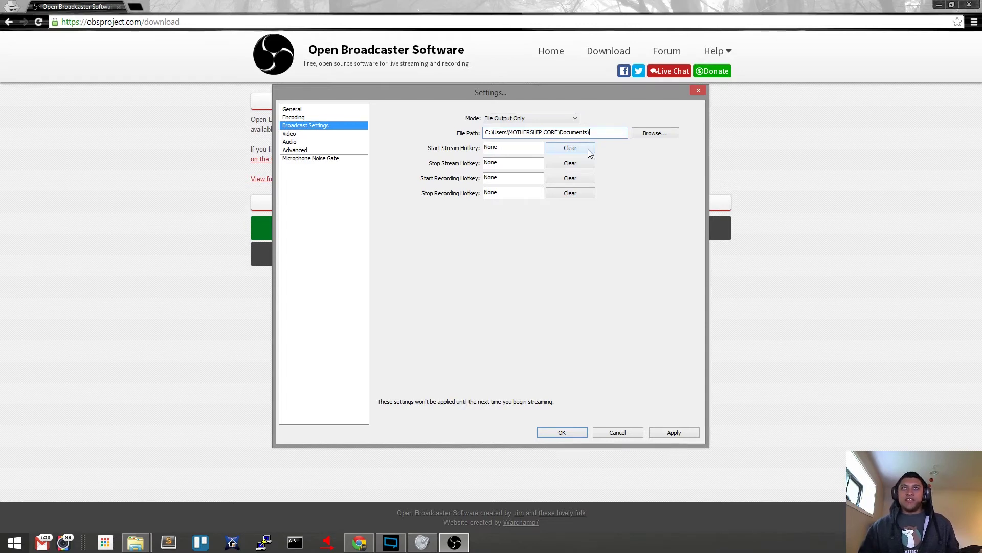
left_click_drag(591, 133, 298, 134)
left_click(580, 132)
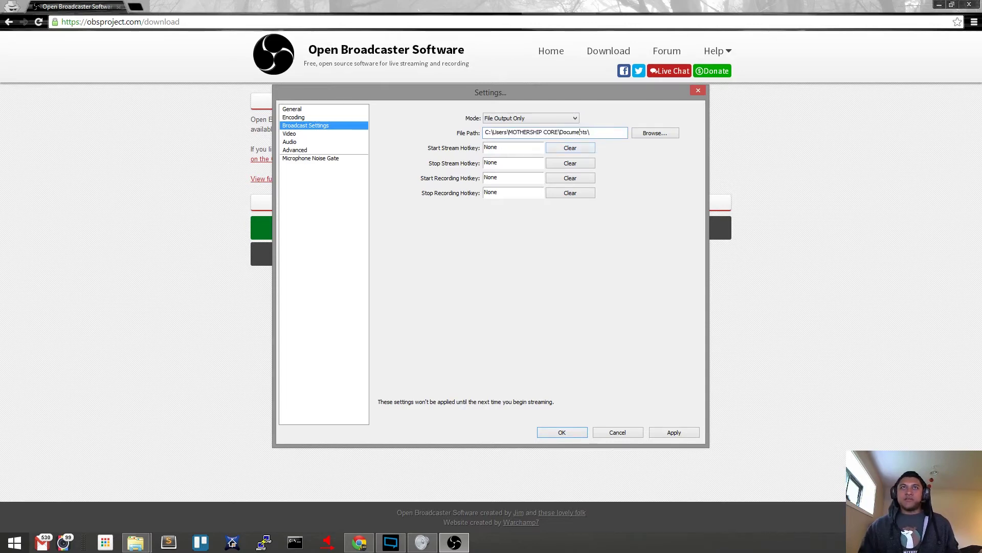
left_click_drag(591, 132, 432, 135)
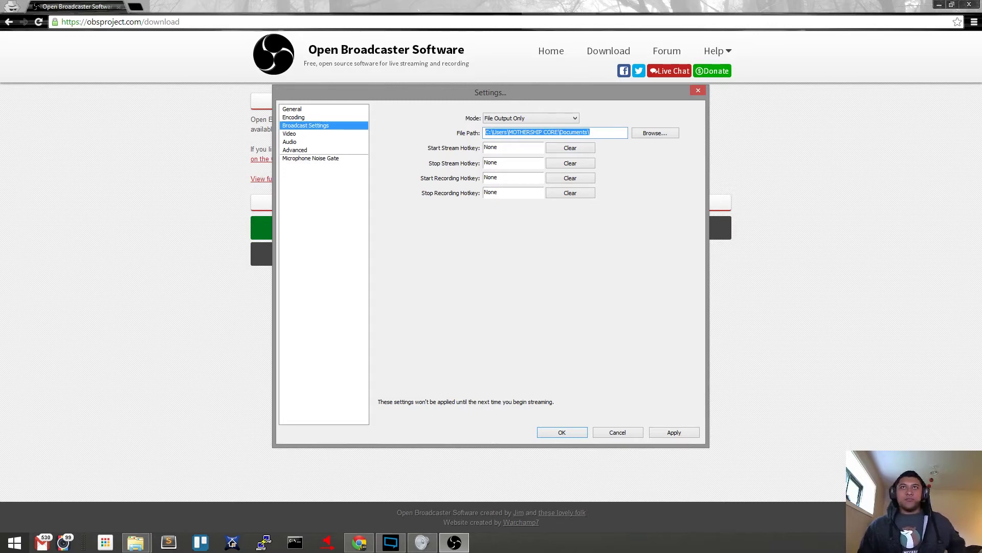
left_click(670, 435)
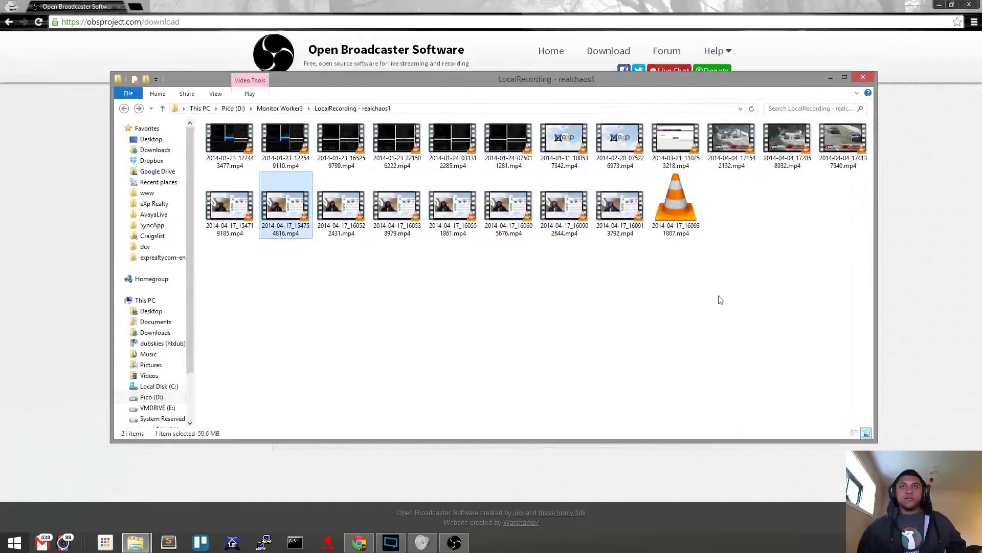
Step: Examine the April 17 recordings in the LocalRecording folder and close the folder window
left_click_drag(772, 279, 238, 251)
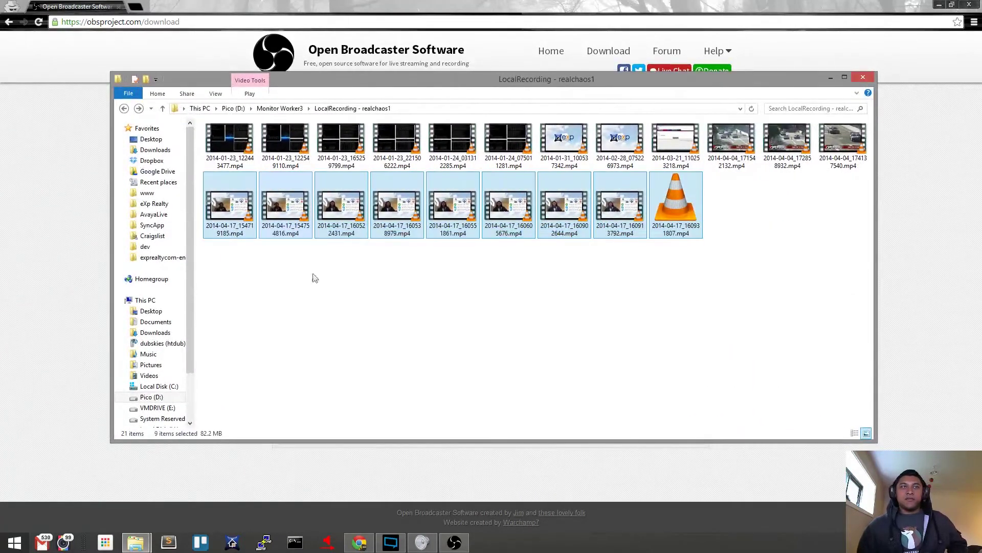
left_click(651, 319)
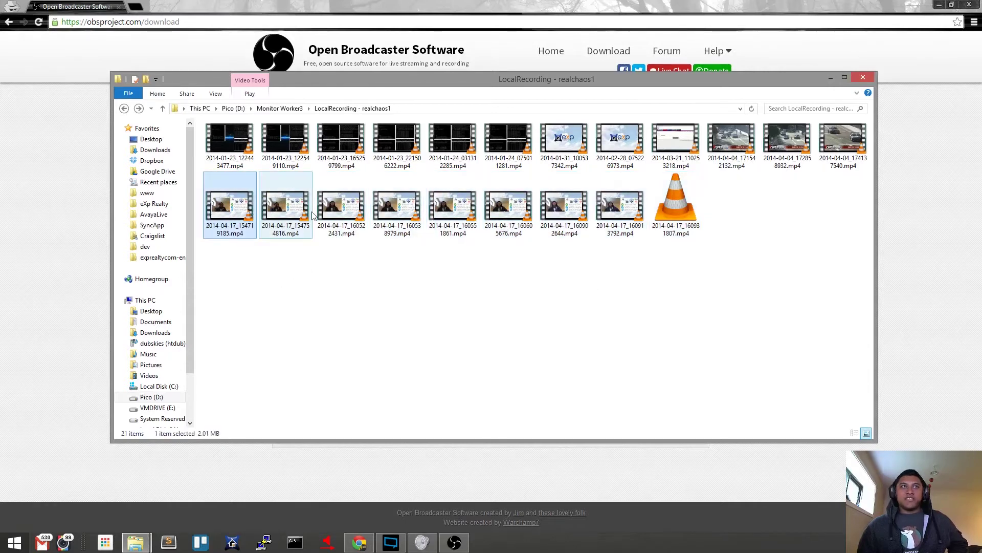
left_click(285, 207)
left_click(325, 215)
left_click(397, 213)
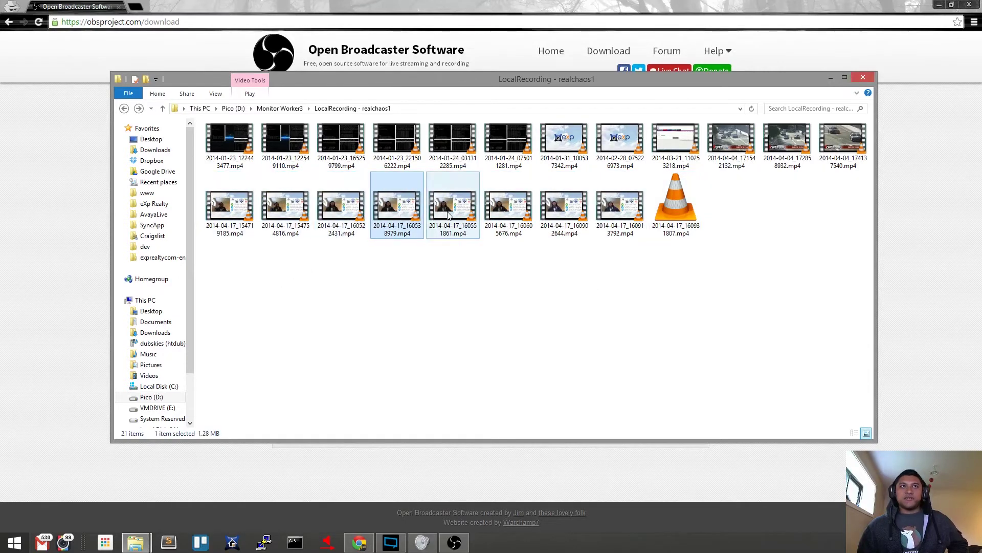
left_click(468, 214)
left_click(517, 214)
left_click(574, 215)
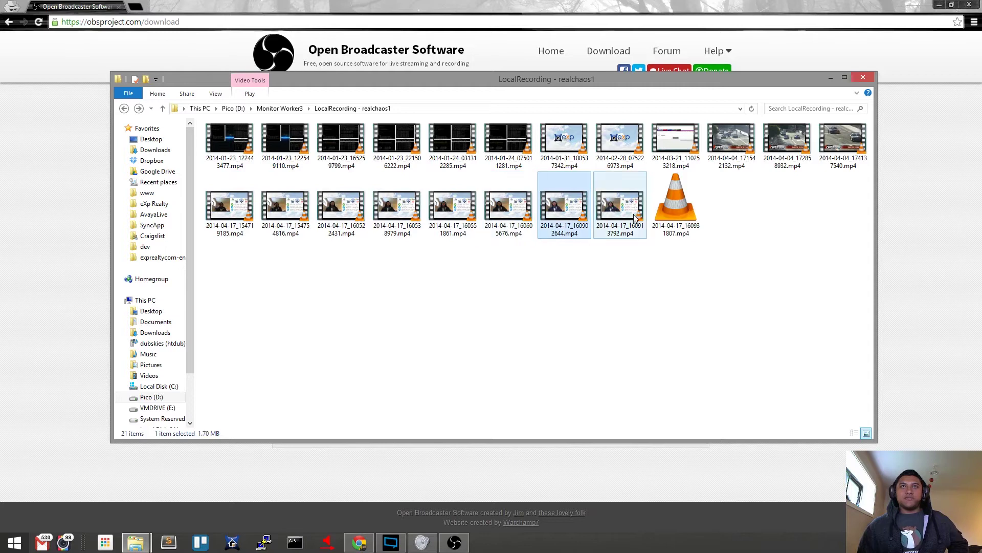
left_click(629, 214)
left_click(686, 214)
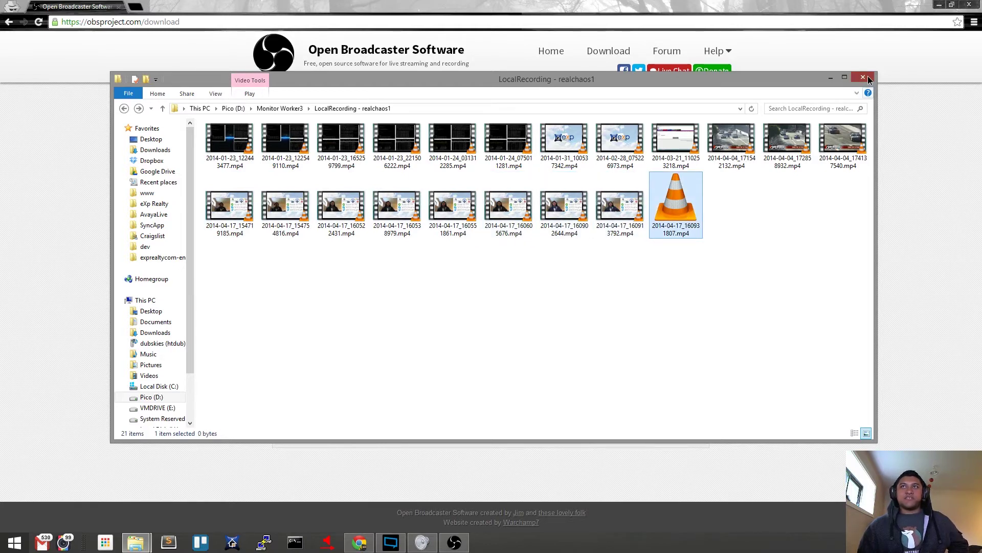
left_click(863, 78)
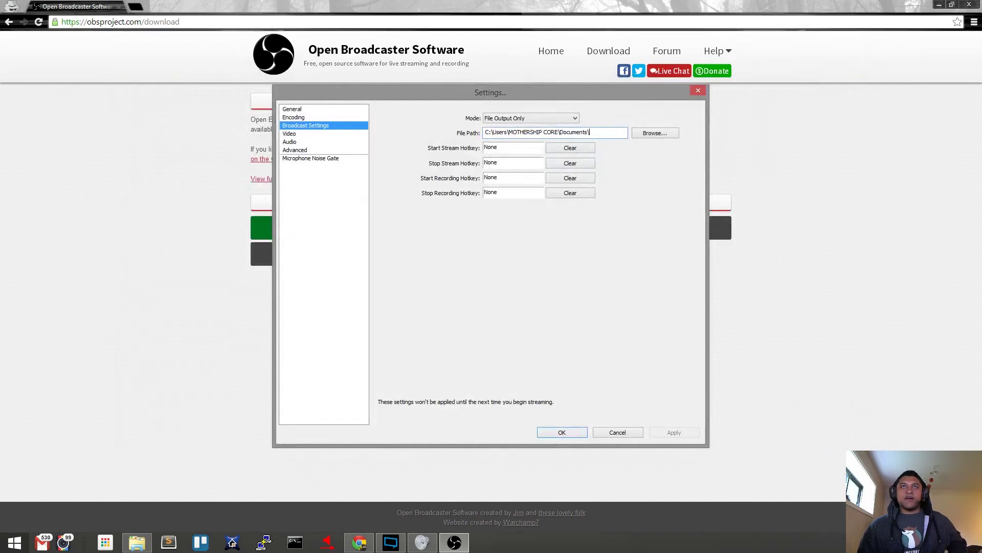
Step: Check the video base resolution and save the audio settings with Microphone (5- Logitech G930 Headset) as the microphone device
left_click(301, 136)
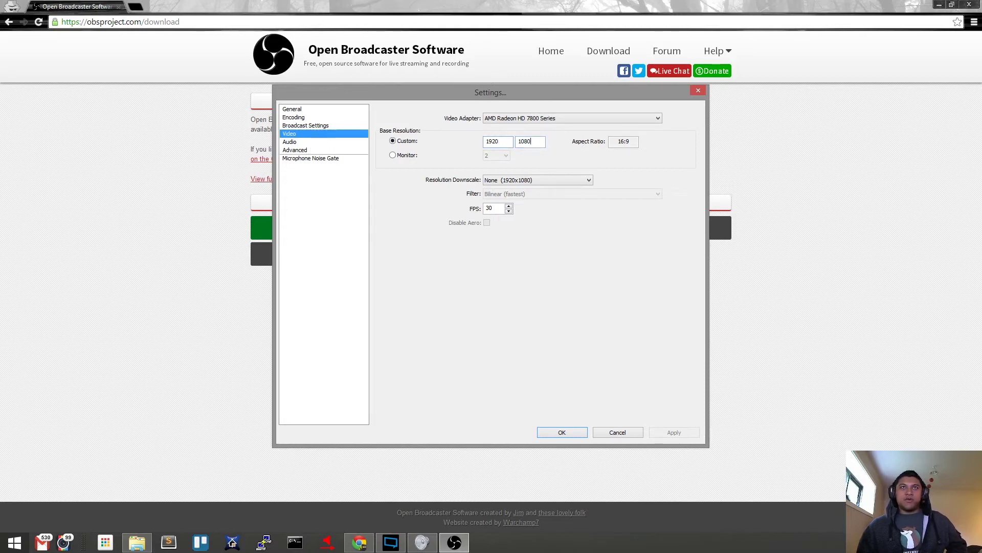
left_click(499, 141)
left_click(292, 142)
left_click(513, 132)
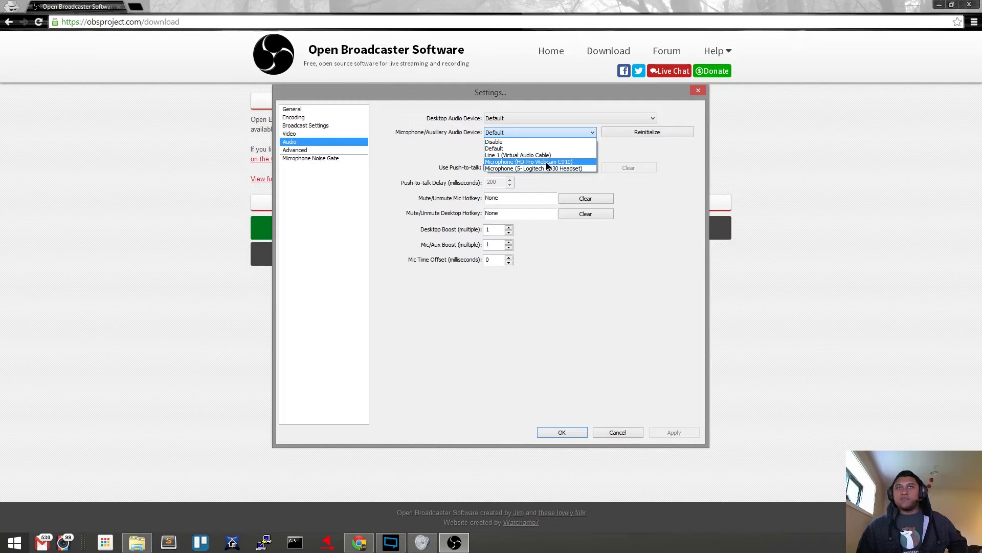
left_click(569, 169)
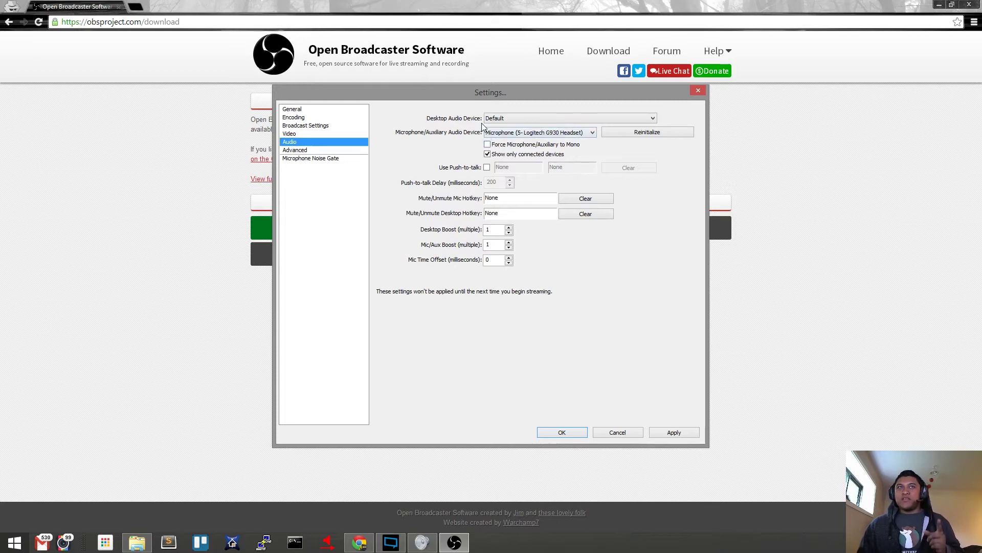
left_click(506, 115)
left_click(506, 115)
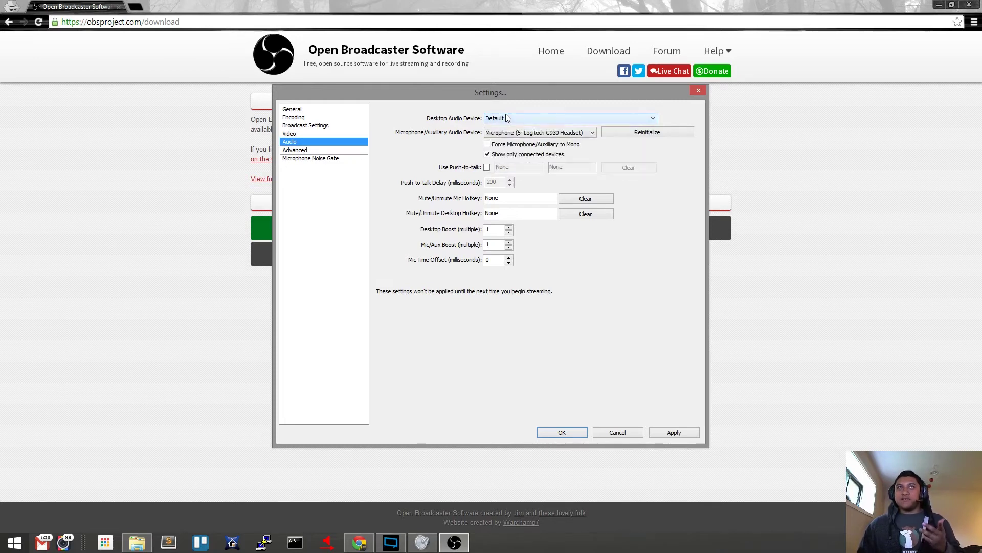
left_click(661, 434)
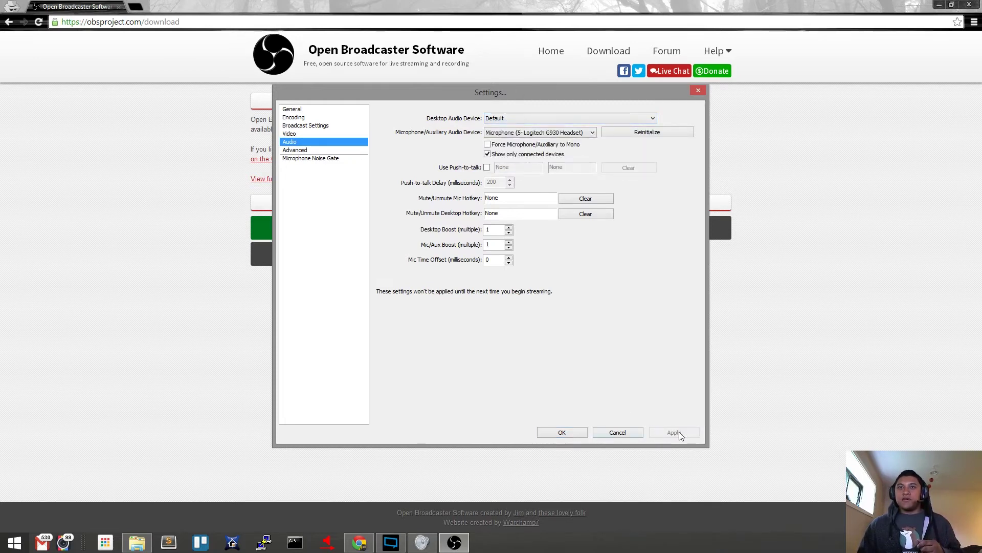
left_click(562, 433)
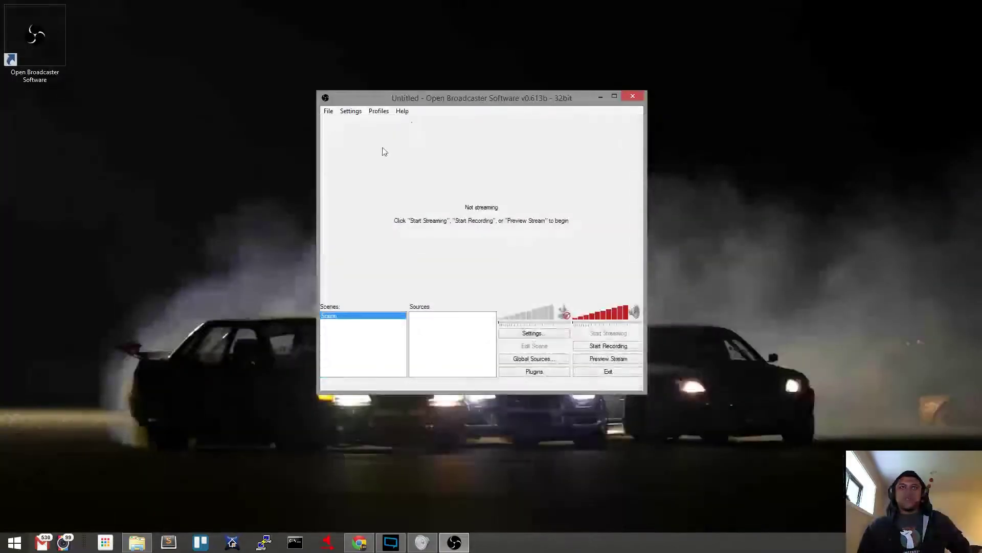
left_click_drag(482, 100, 572, 60)
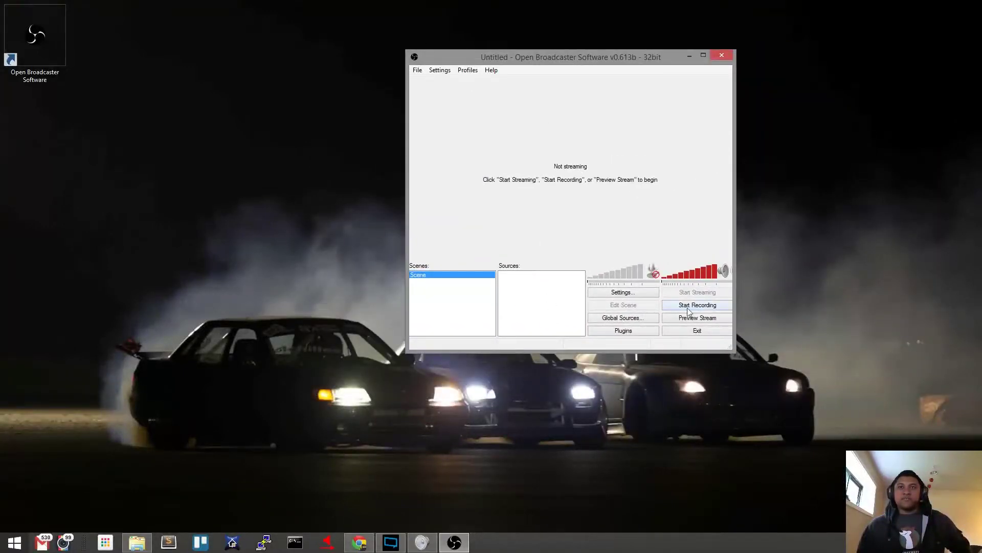
left_click(711, 319)
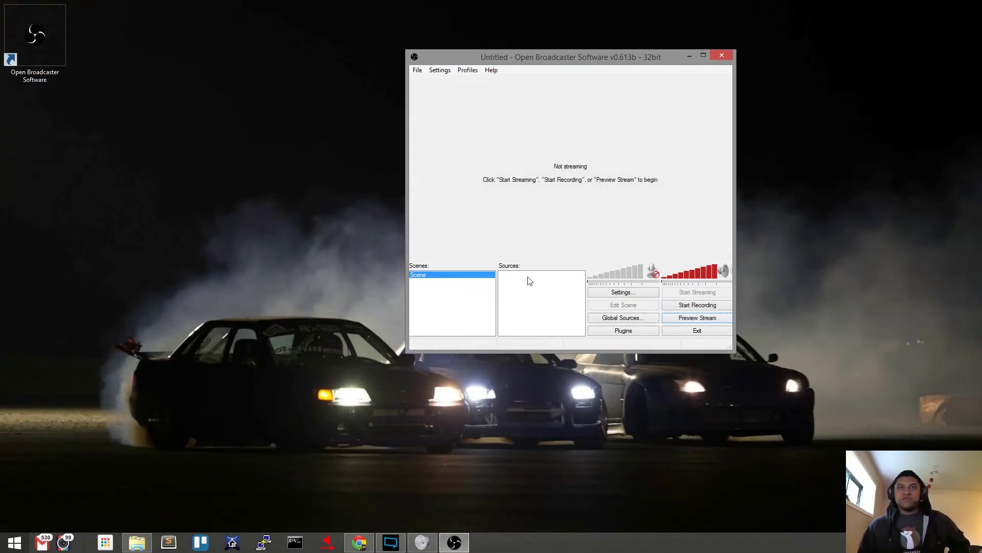
right_click(528, 277)
left_click(505, 275)
right_click(506, 277)
right_click(478, 285)
left_click(448, 300)
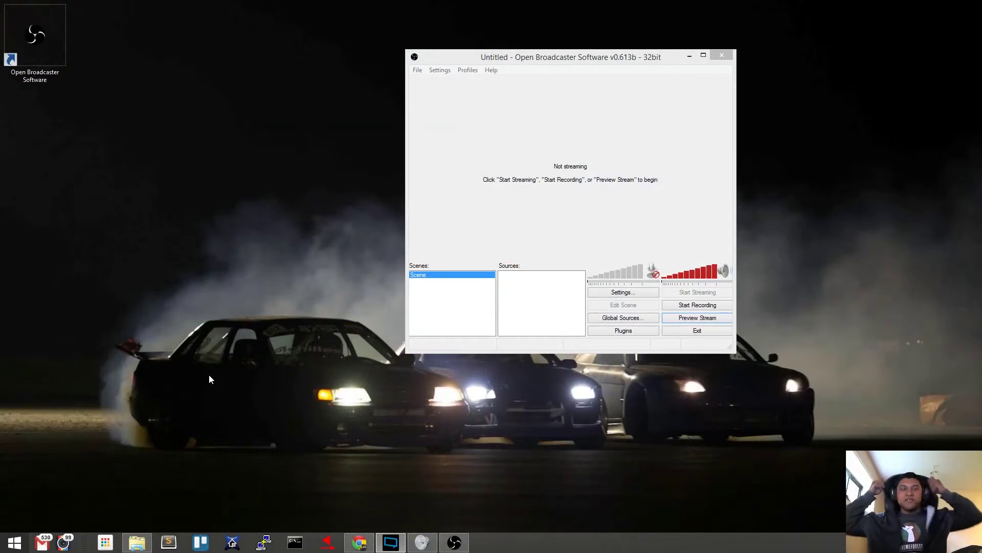
left_click(443, 291)
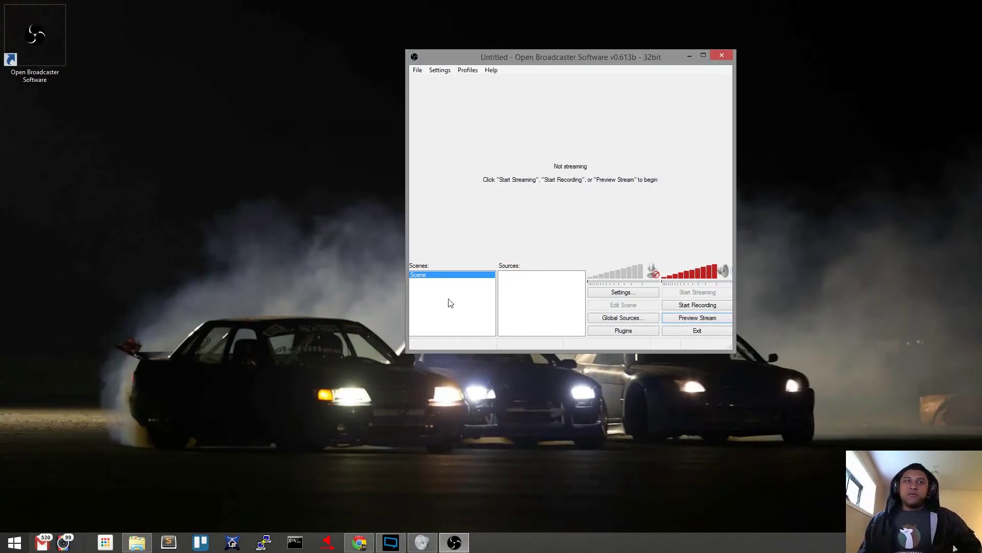
right_click(441, 279)
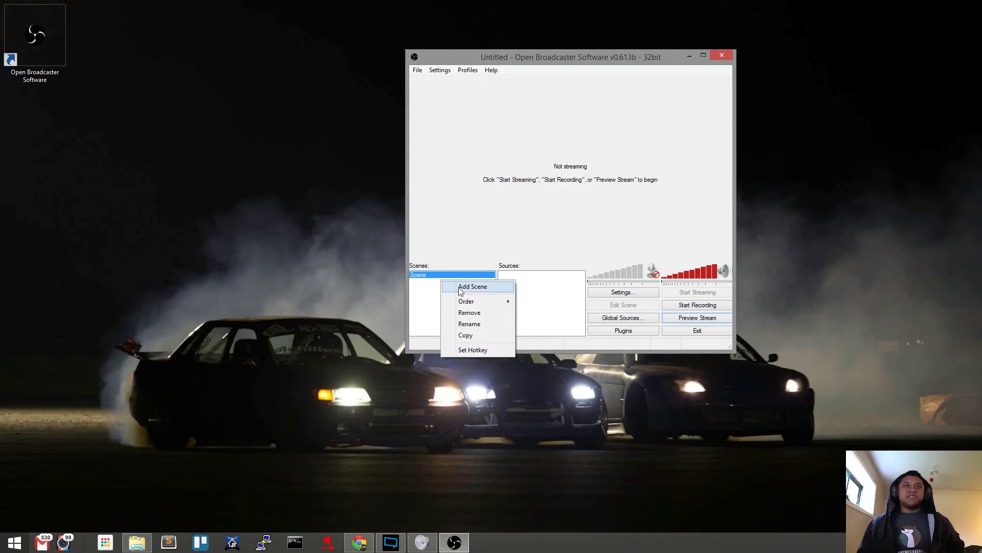
left_click(428, 290)
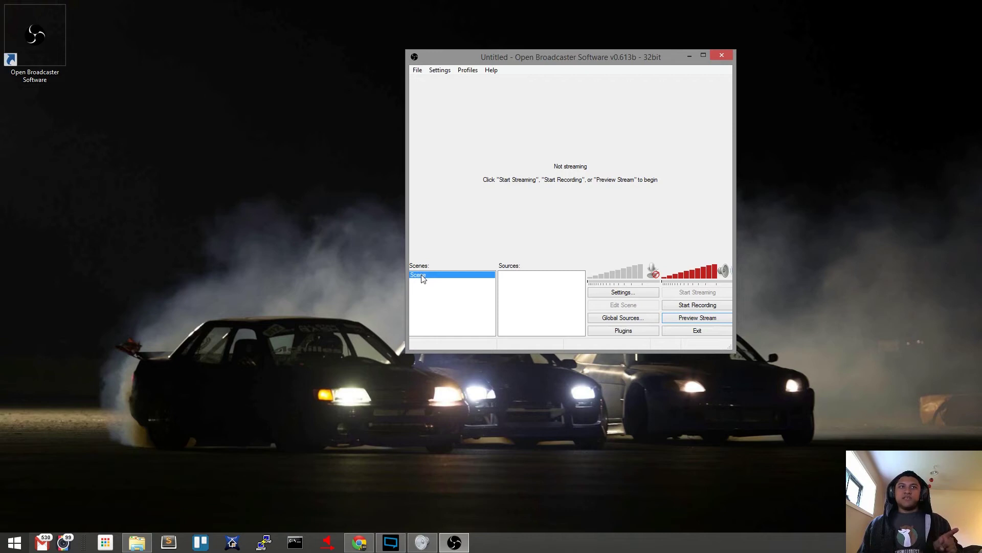
Step: Add a Monitor Capture source named Monitor 1 to the scene
right_click(511, 277)
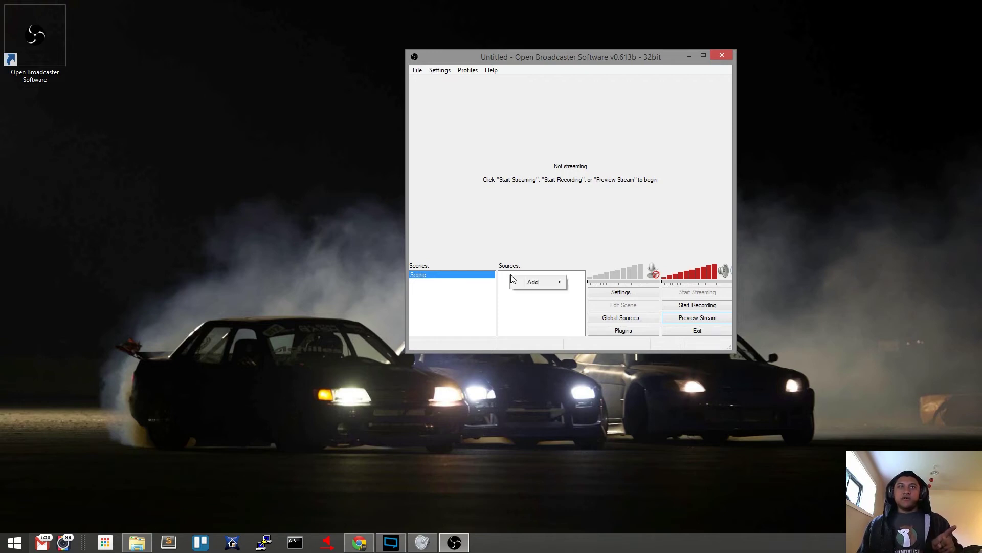
mouse_move(531, 283)
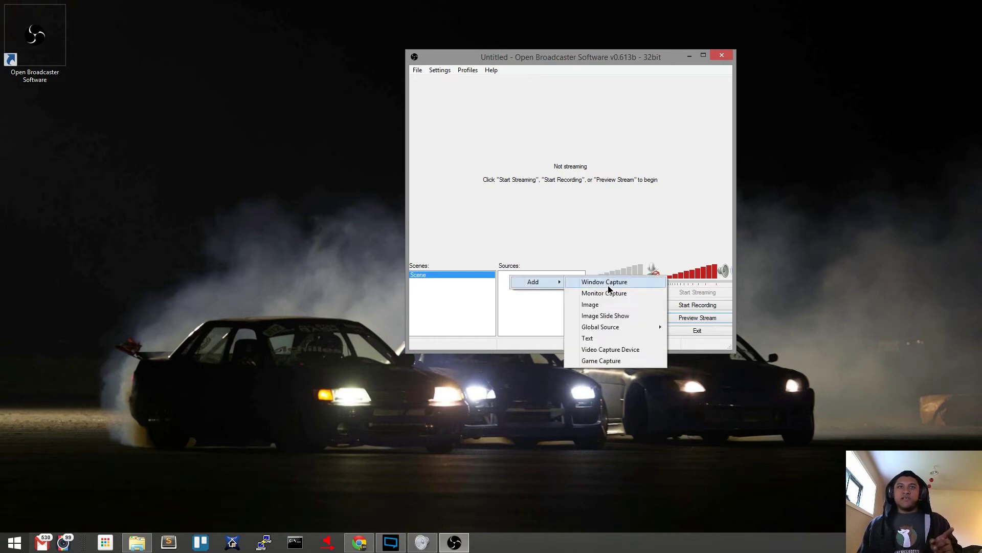
left_click(628, 292)
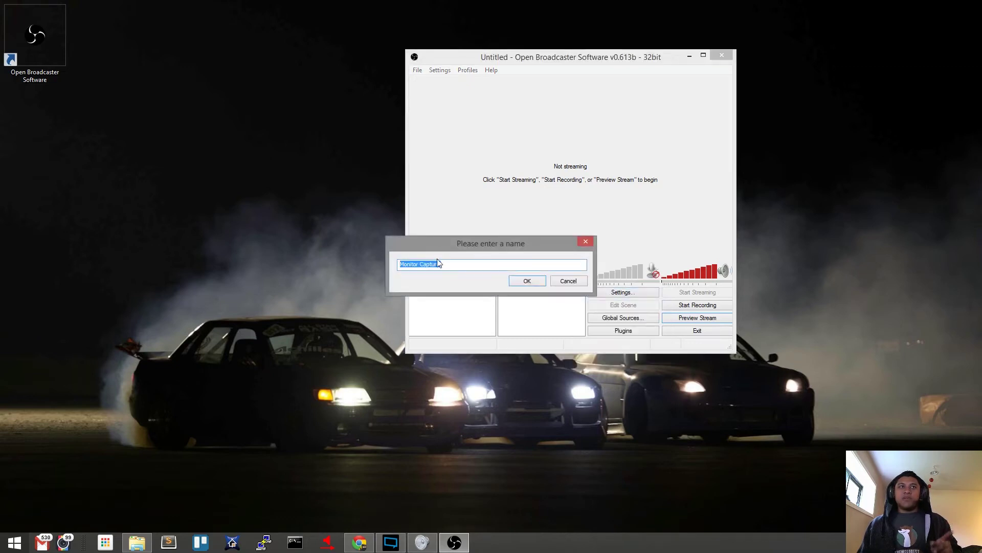
key("End")
key("ctrl+shift+Left")
type("1")
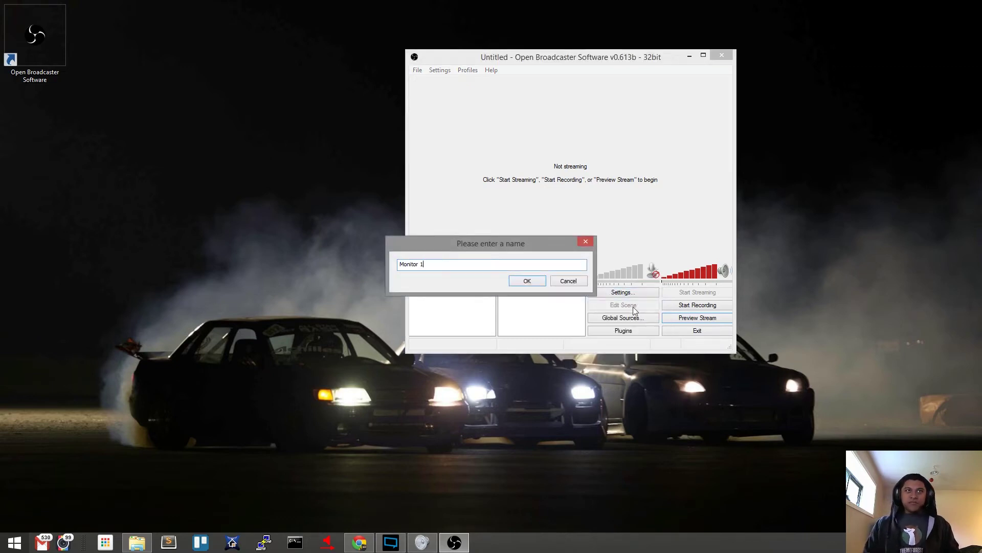
key("ctrl+a")
key("Return")
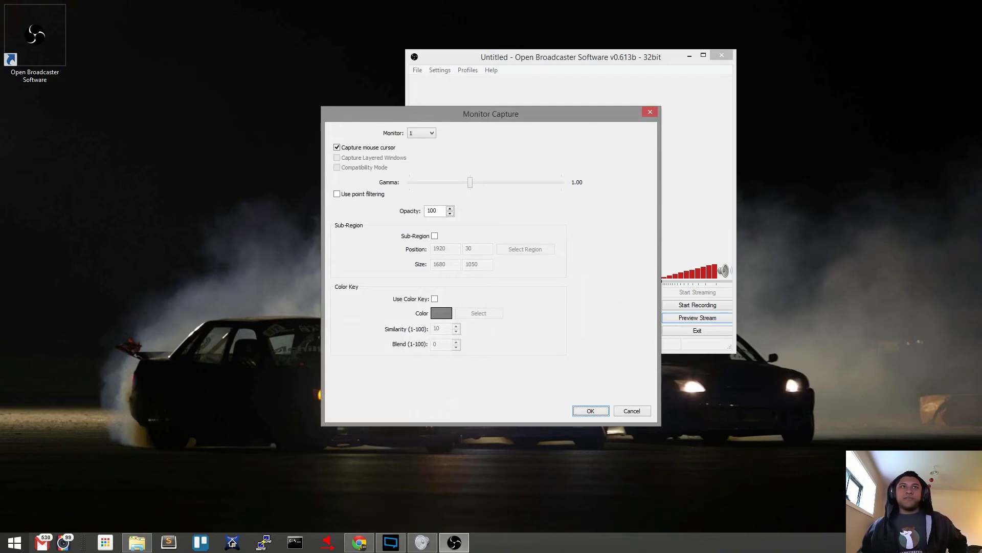
Step: Set the Monitor 1 source to capture monitor 2 and save its capture settings
left_click(421, 133)
left_click(424, 148)
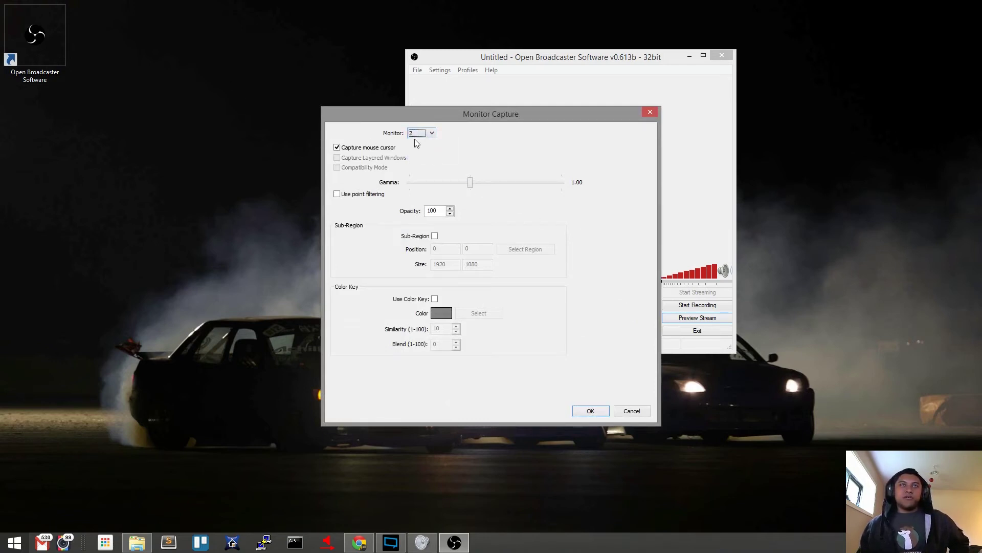
left_click(426, 134)
left_click(425, 149)
left_click(591, 412)
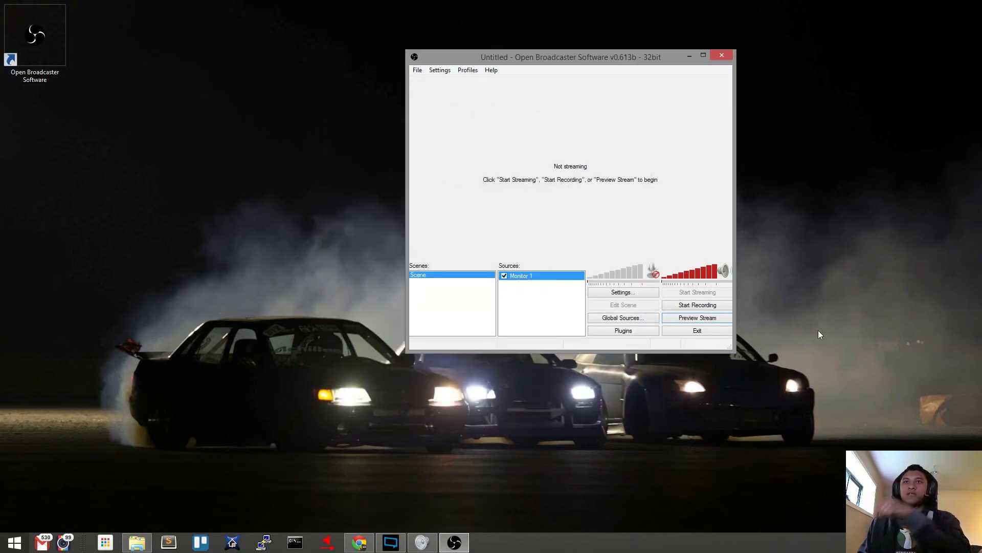
Step: Start the stream preview to check the Monitor 1 capture and reposition the program window on the desktop
left_click(728, 318)
left_click_drag(566, 59, 550, 102)
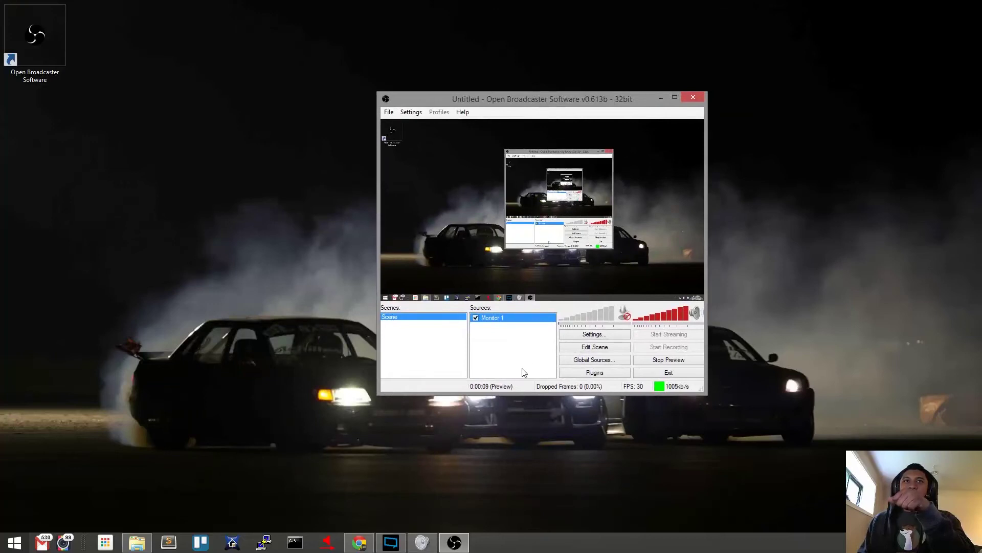
left_click(511, 339)
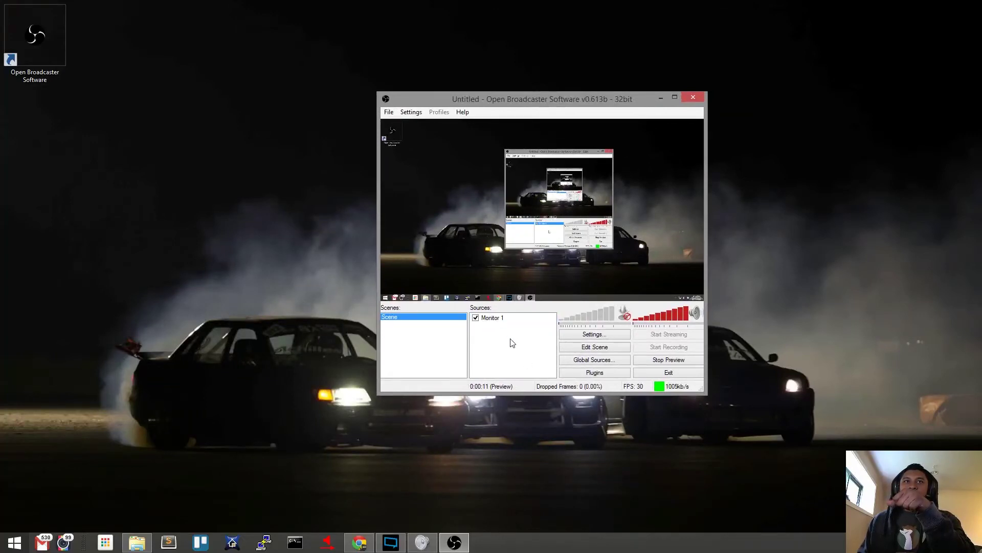
Step: Add a text source with the default name Text that reads "Subscribe To My Youtube Channel!"
right_click(501, 331)
mouse_move(533, 338)
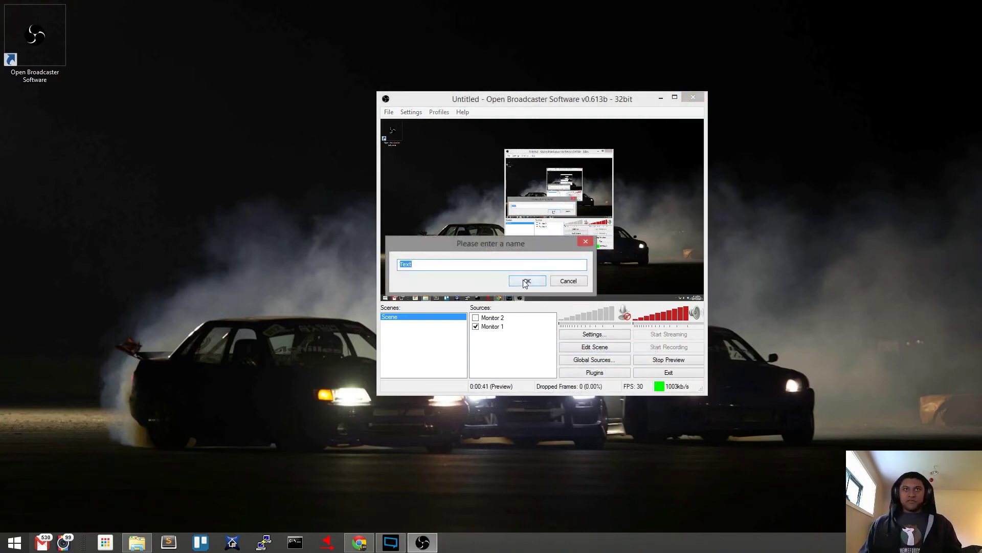
left_click(526, 281)
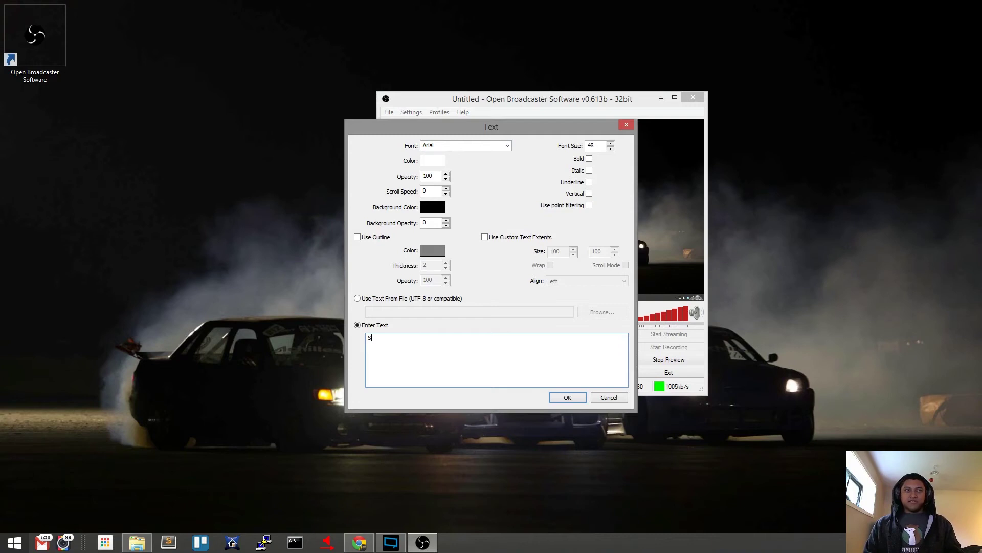
type("Subscribe To My Youtube Channel!")
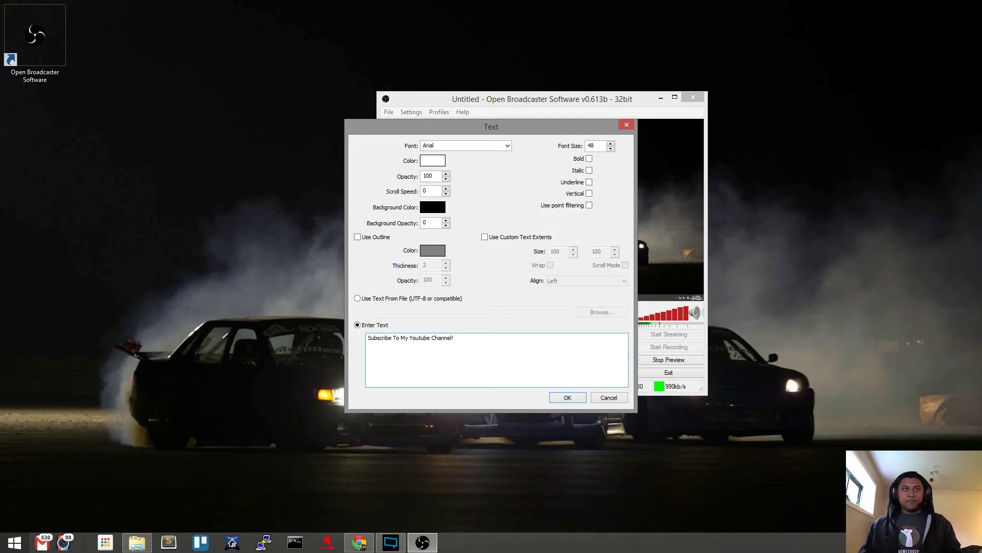
key("ctrl+a")
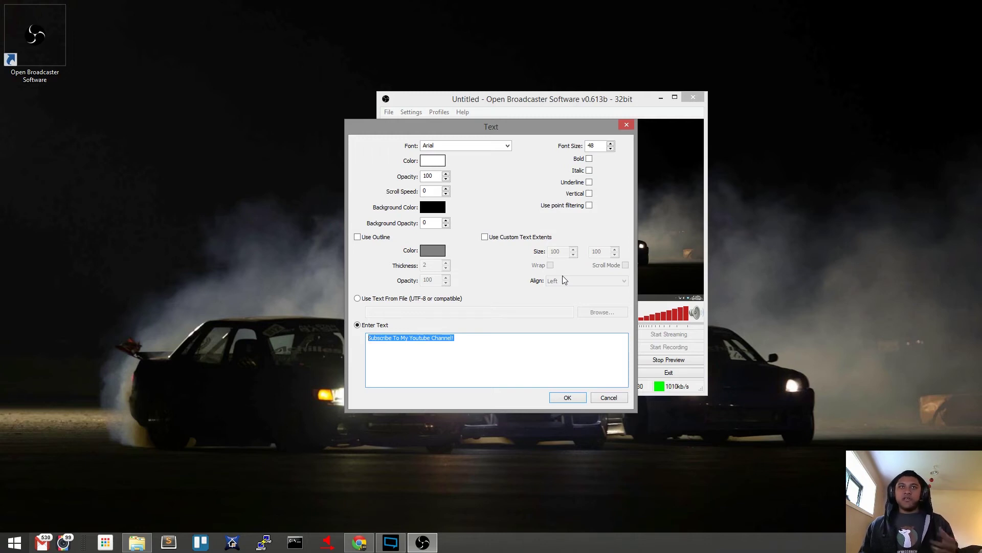
left_click(568, 397)
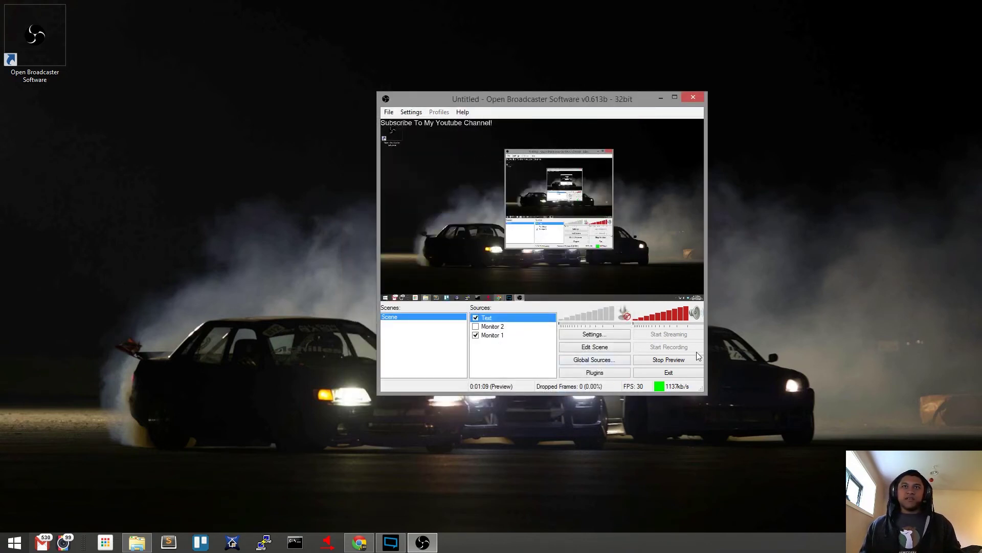
Step: Enlarge and reposition the program window and hide the Monitor 1 source in the preview
left_click_drag(700, 391, 927, 532)
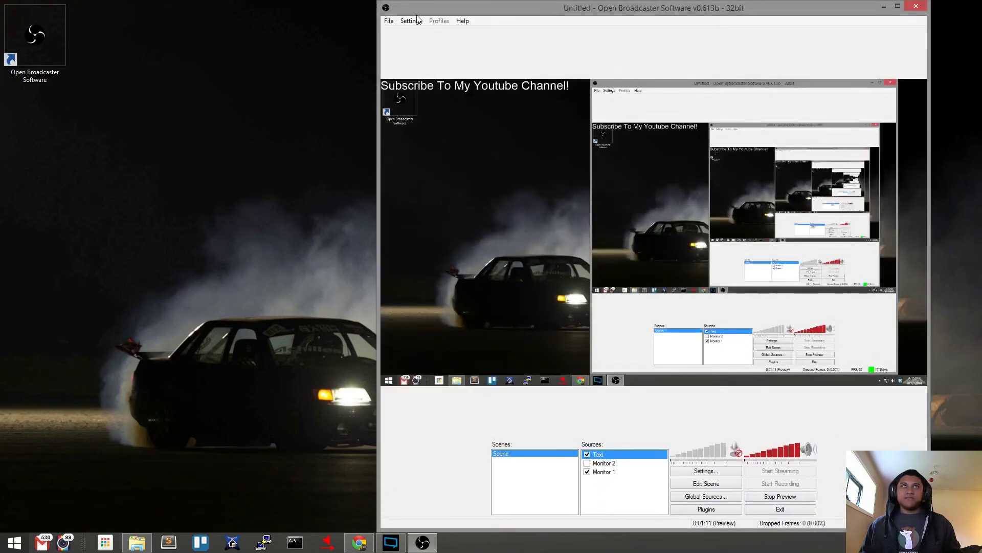
left_click_drag(430, 9, 316, 8)
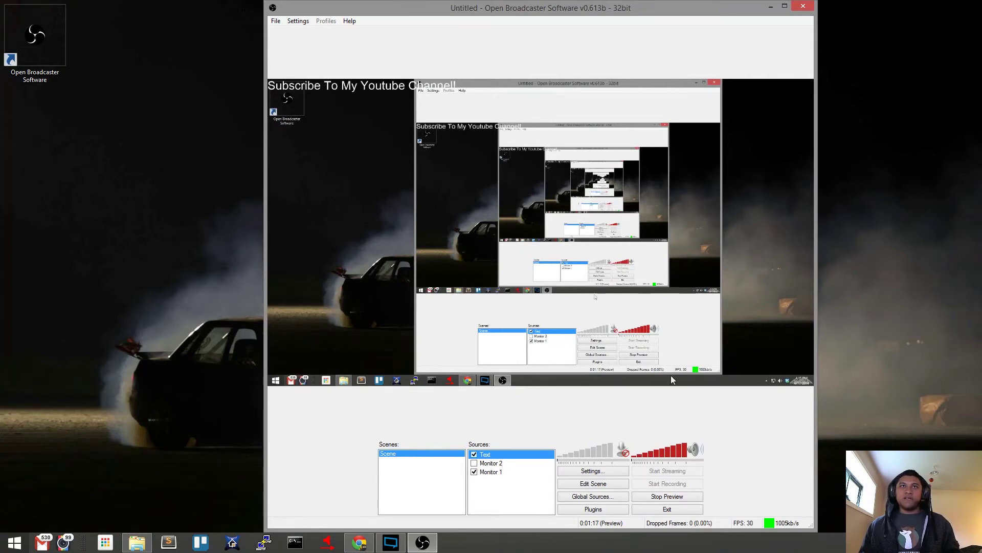
left_click(474, 471)
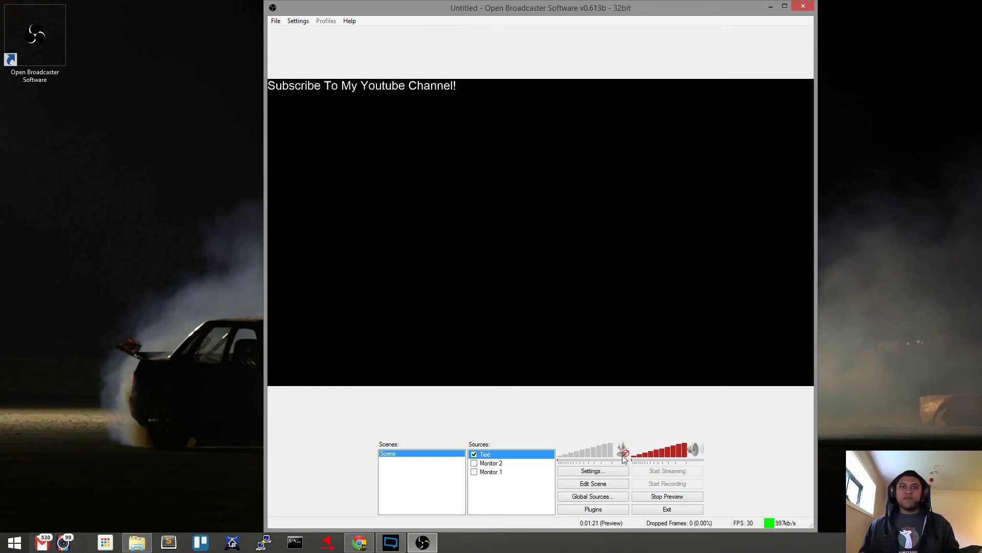
Step: Edit the scene to move the subscribe text towards the middle of the preview and enlarge it
left_click(607, 483)
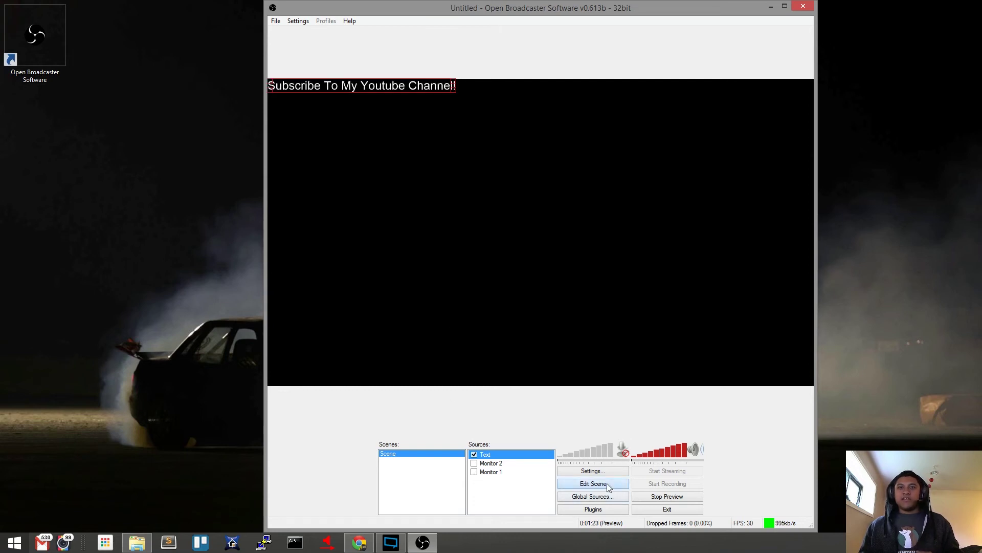
left_click_drag(419, 92, 530, 203)
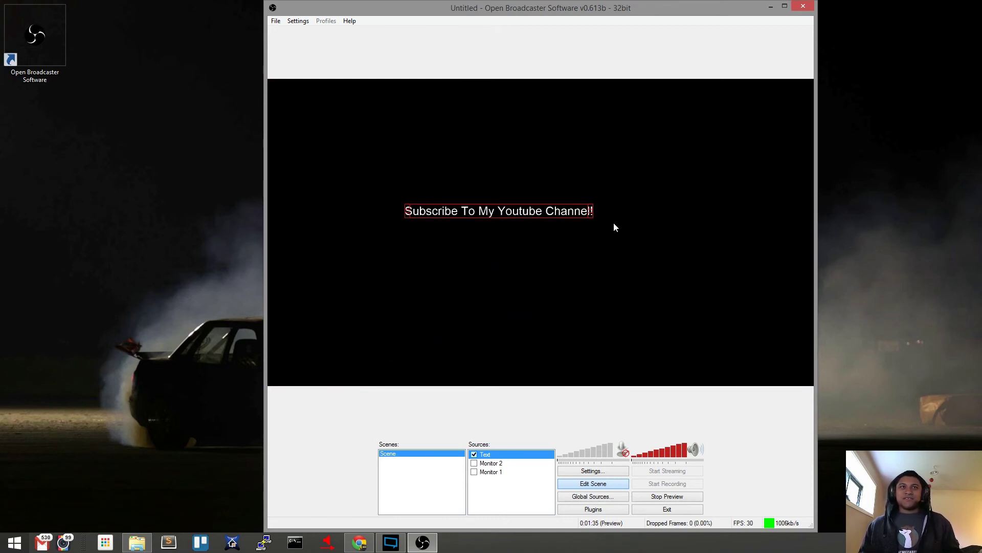
left_click_drag(592, 219, 511, 212)
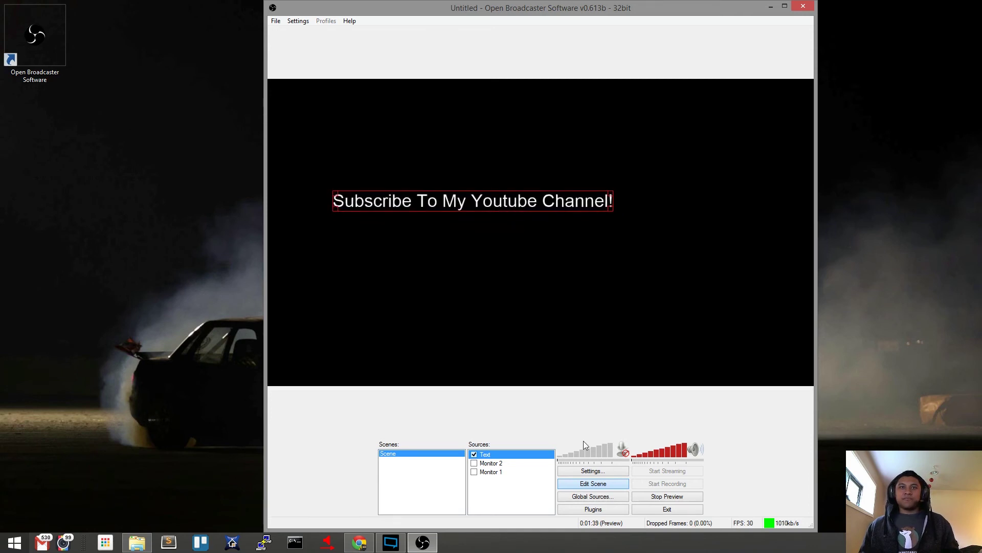
Step: Delete the Text and Monitor 2 sources from the scene and show the Monitor 1 source
right_click(487, 456)
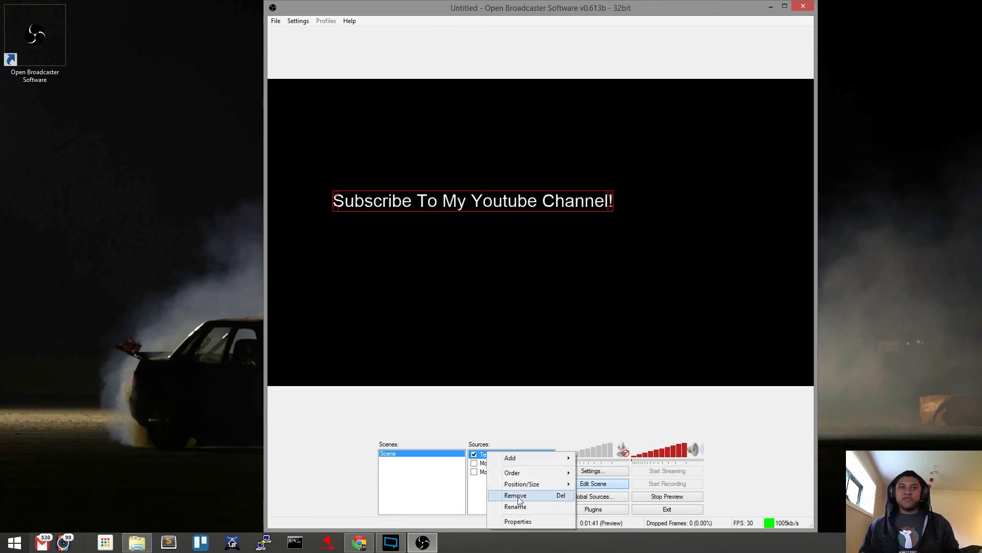
left_click(517, 495)
left_click(501, 304)
left_click(483, 454)
right_click(479, 453)
left_click(506, 495)
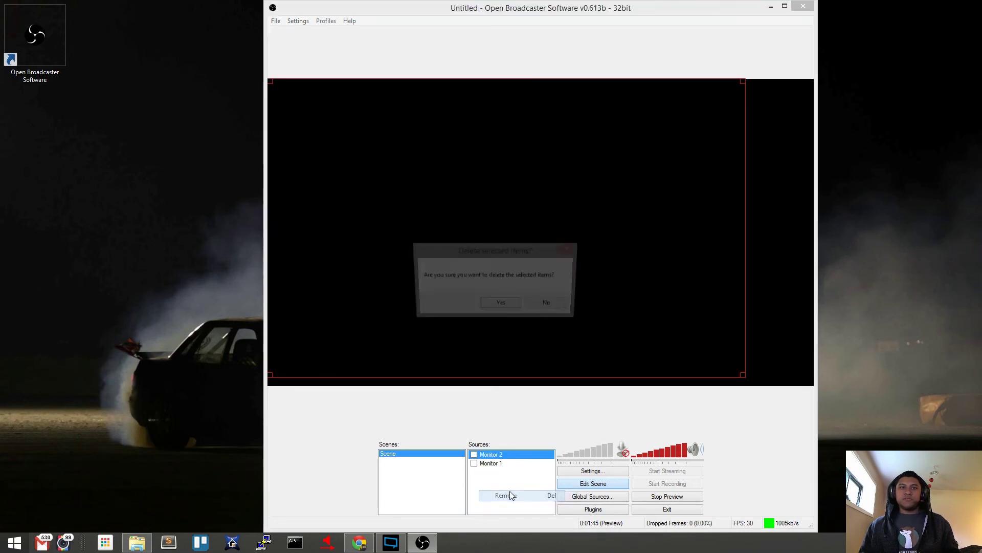
left_click(500, 303)
left_click(474, 454)
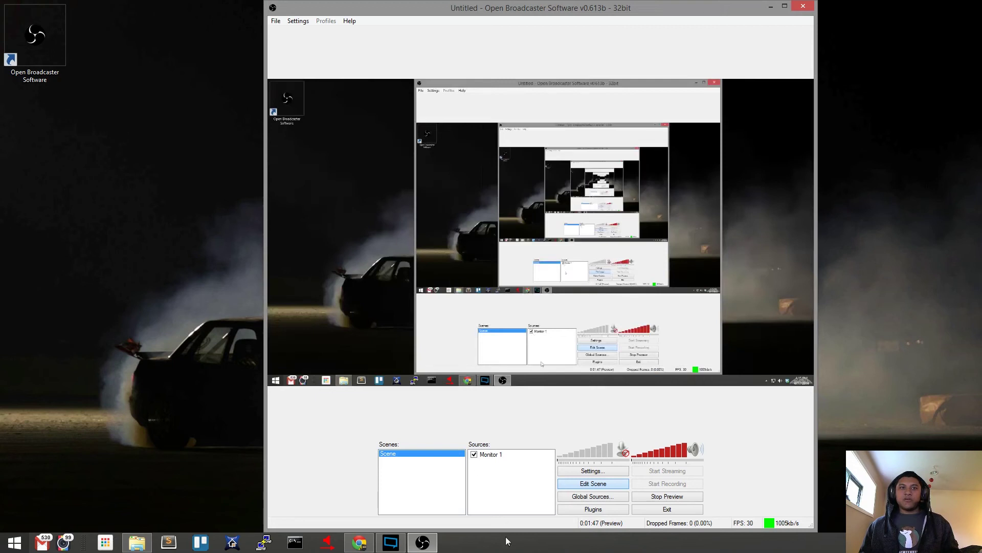
Step: Stop the stream preview, shrink the program window and start recording
left_click(683, 495)
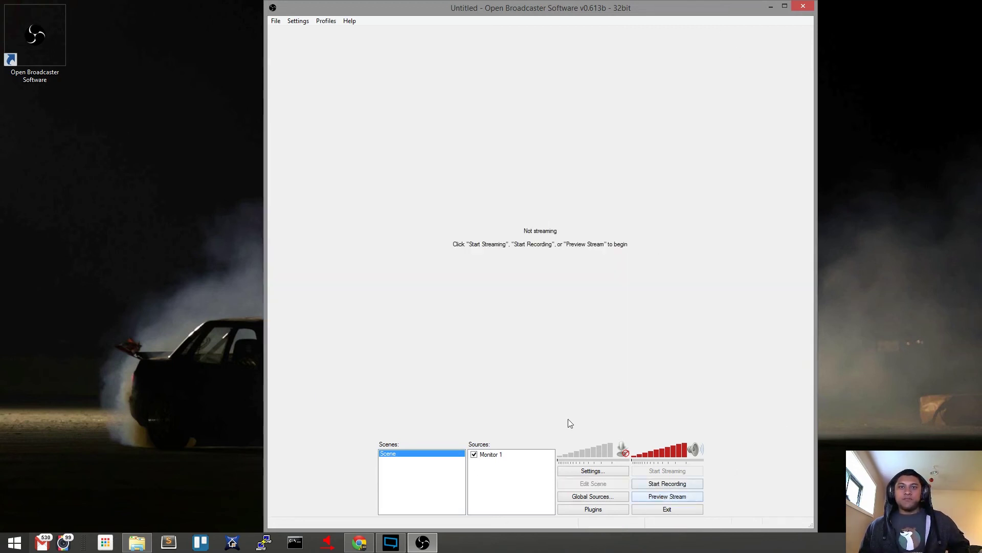
double_click(304, 9)
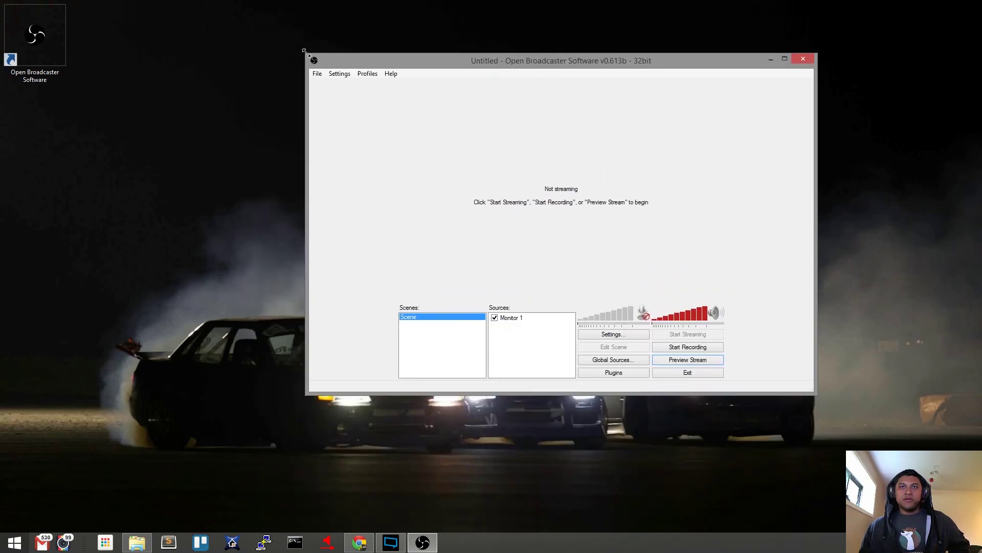
left_click(686, 348)
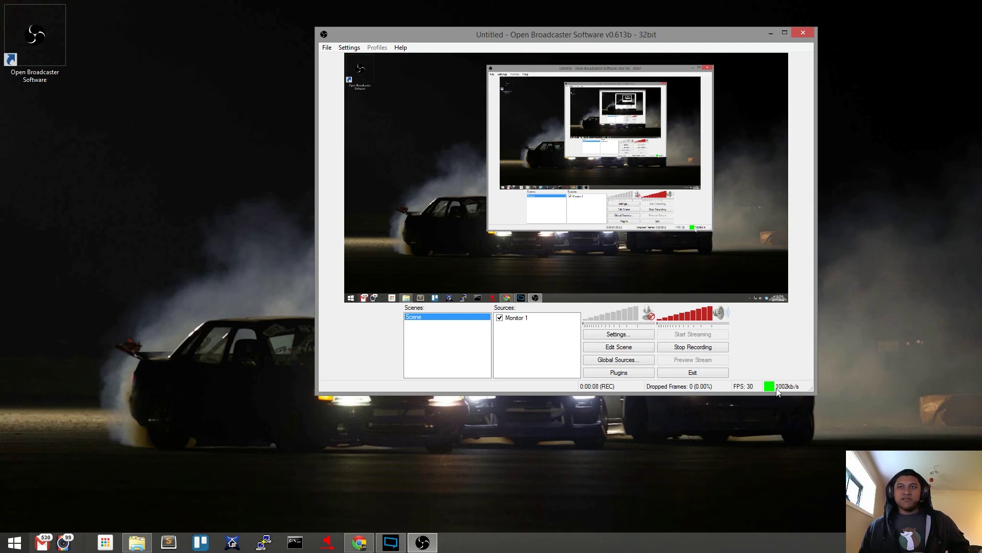
Step: Unmute the microphone and set its volume slightly below the maximum
left_click(647, 315)
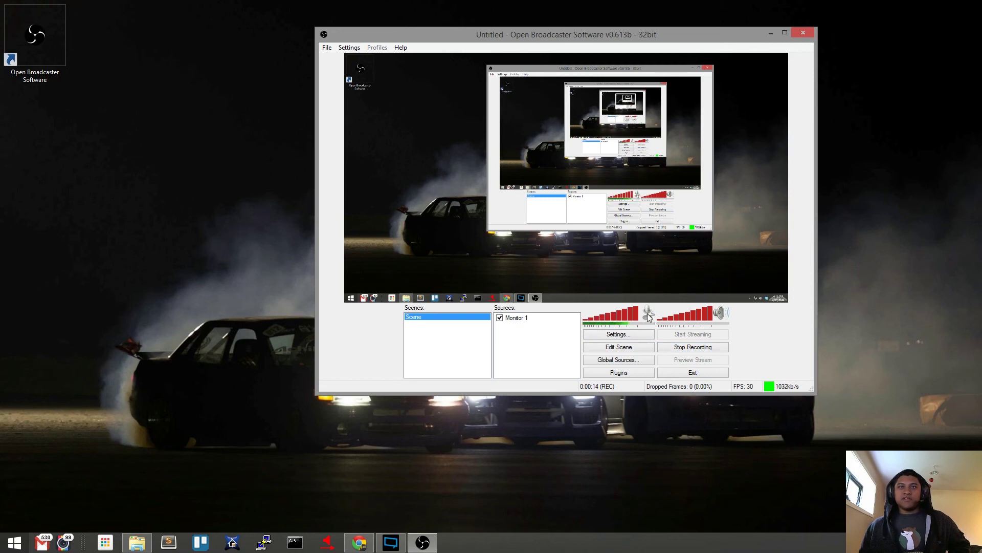
left_click(624, 325)
mouse_move(623, 328)
left_mouse_down()
mouse_move(637, 337)
mouse_move(642, 317)
mouse_move(621, 319)
left_mouse_up()
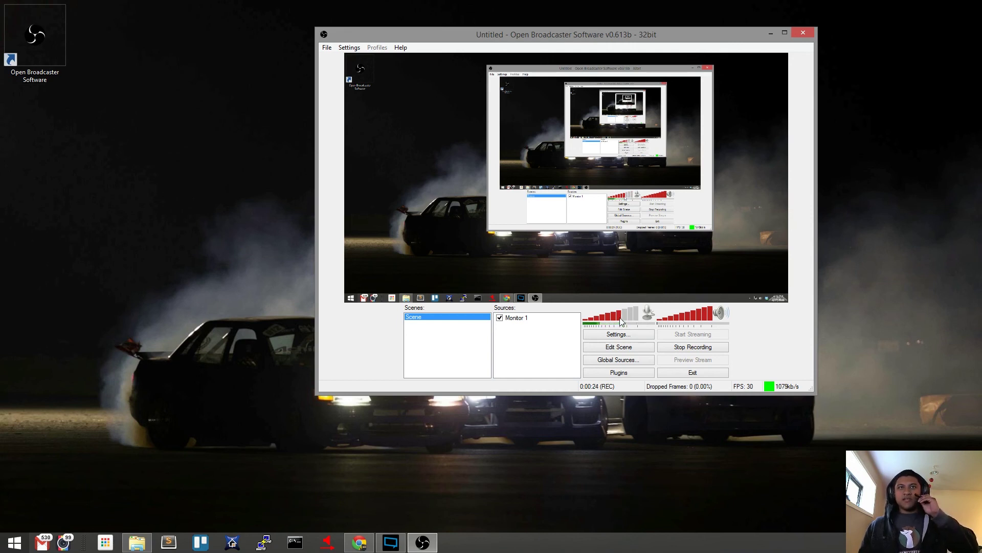
left_click_drag(622, 321, 633, 318)
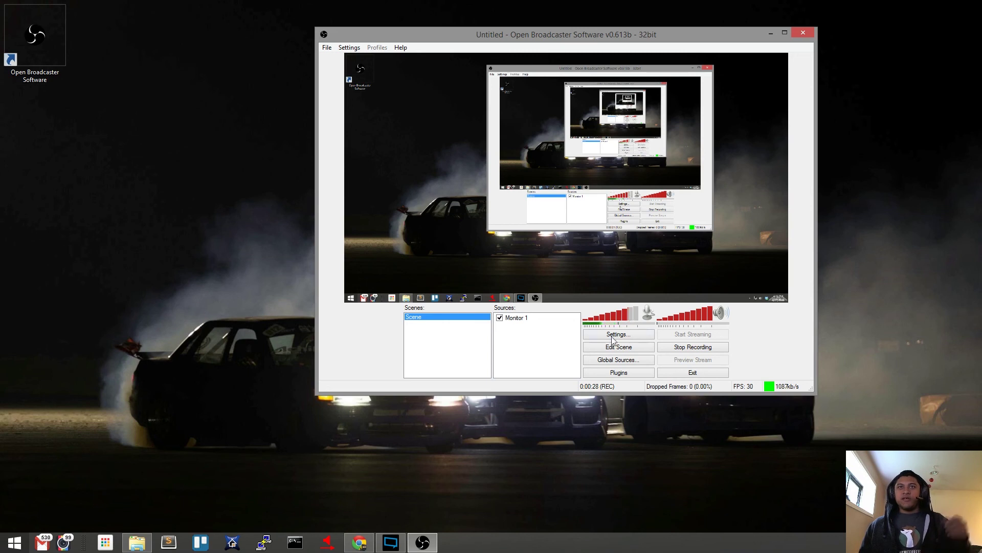
left_click(634, 318)
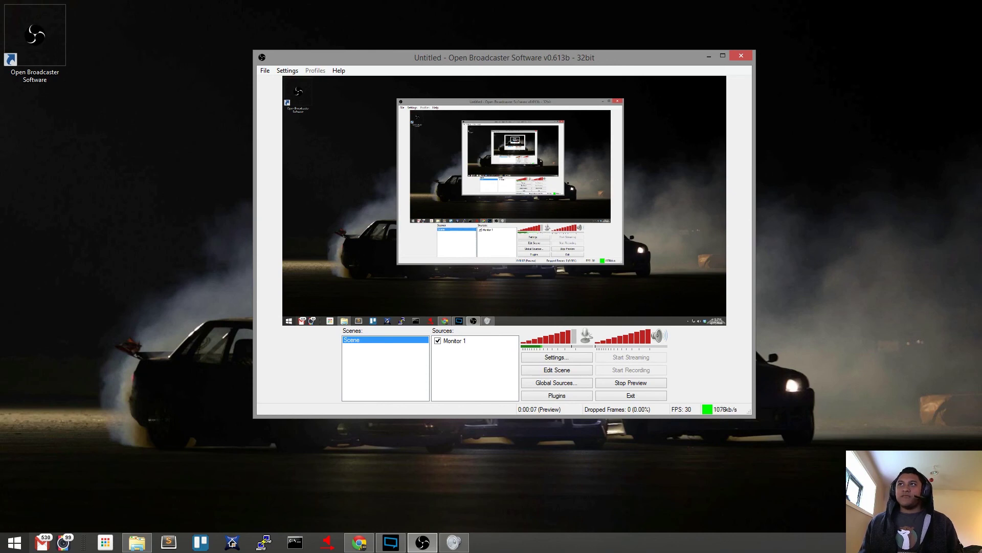
key("alt+Tab")
left_click_drag(981, 134, 482, 135)
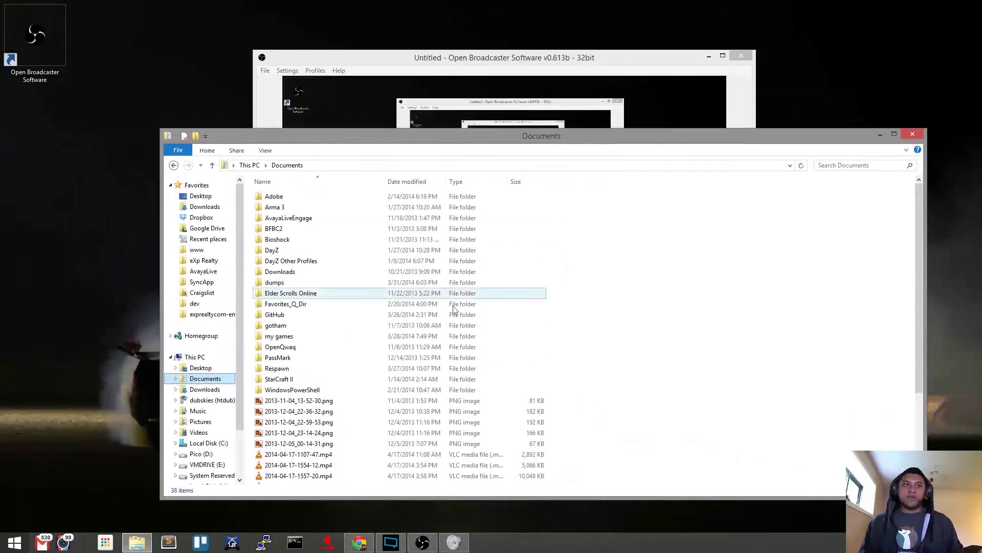
scroll(739, 390, "down", 2)
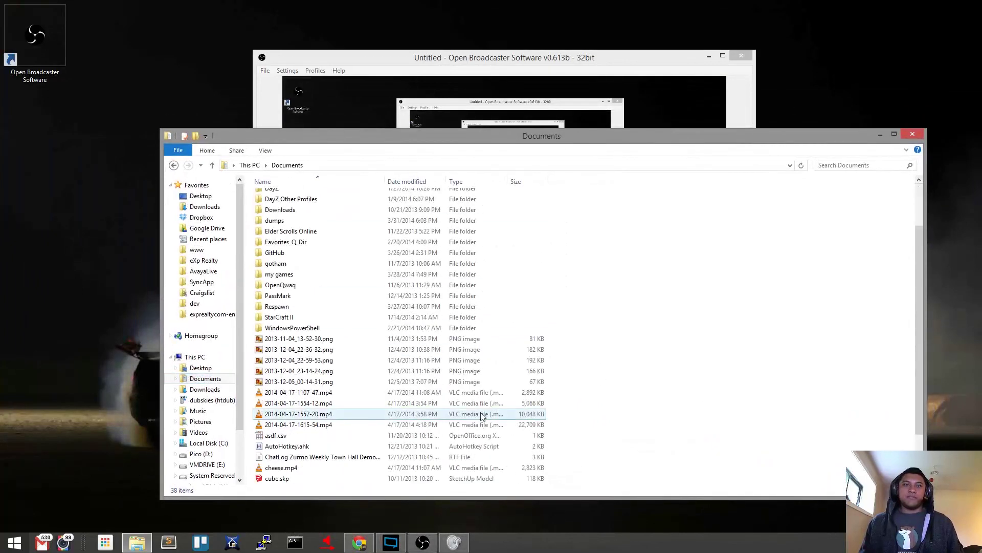
double_click(323, 425)
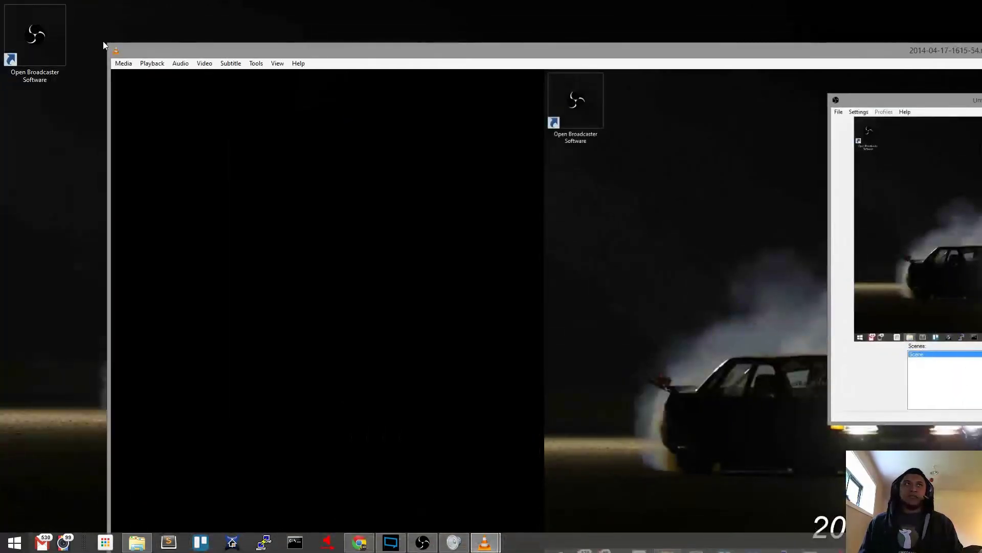
Step: Resize the player window, review the recording in full screen and close the player
left_click_drag(103, 45, 870, 470)
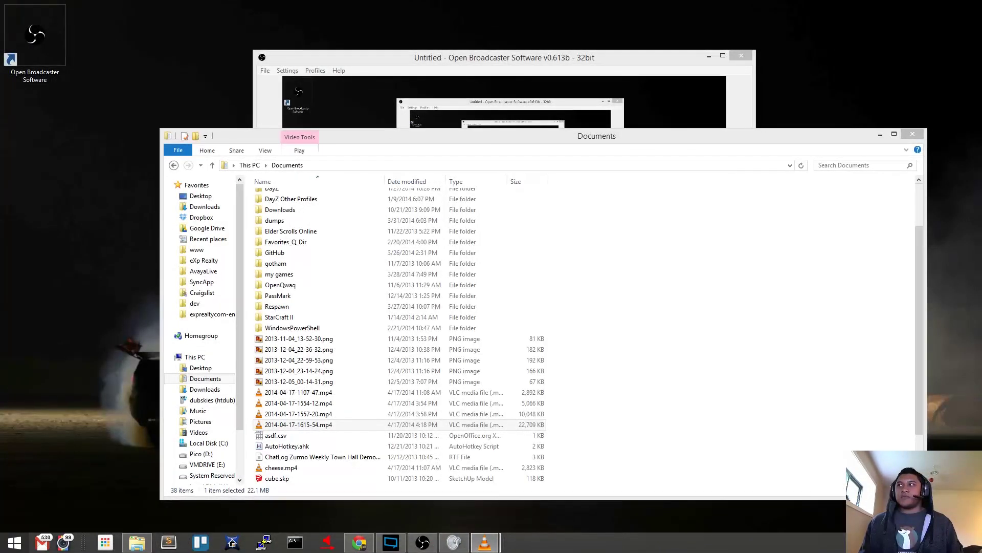
left_click_drag(981, 154, 650, 75)
left_click_drag(952, 373, 916, 499)
double_click(815, 408)
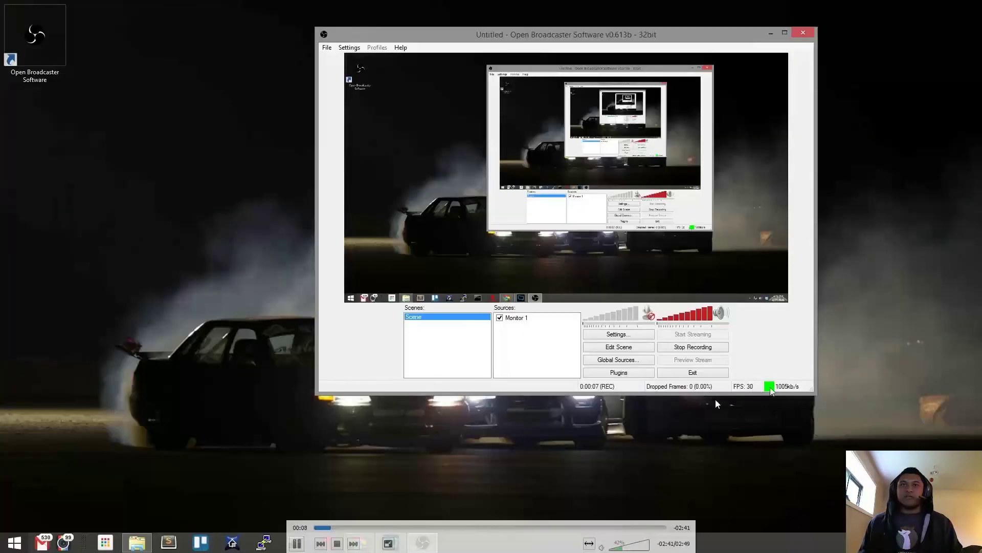
left_click_drag(508, 540, 627, 410)
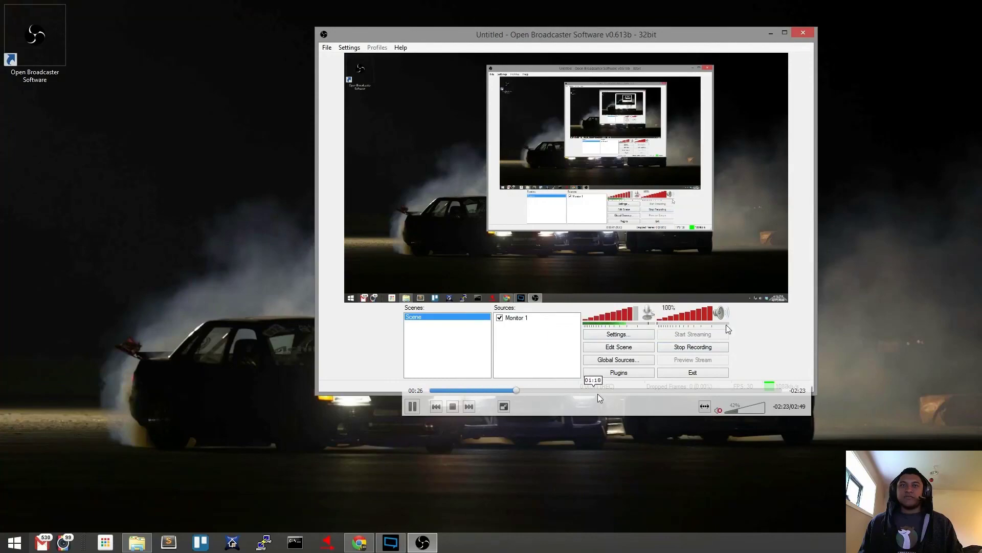
double_click(838, 204)
left_click_drag(409, 1, 360, 47)
left_click(842, 44)
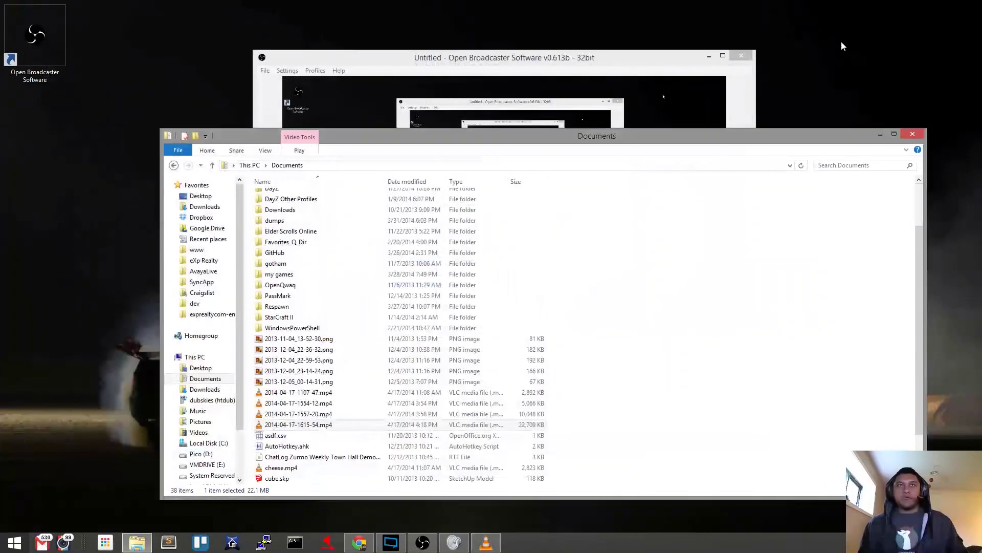